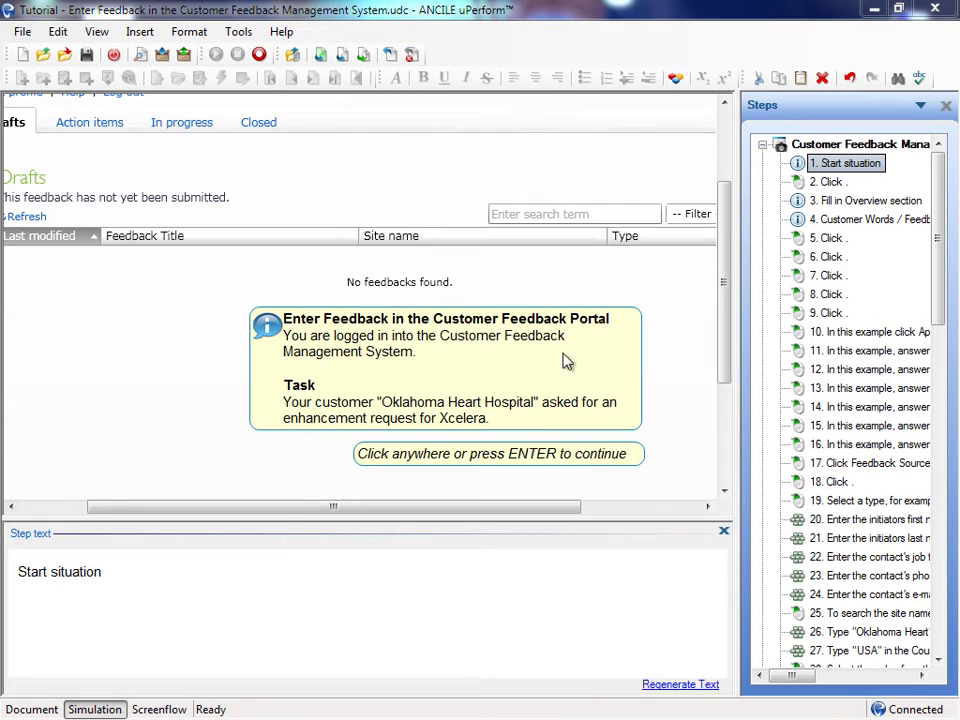
# - Examine the step text and the note heading of the start situation step
pyautogui.click(430, 338)
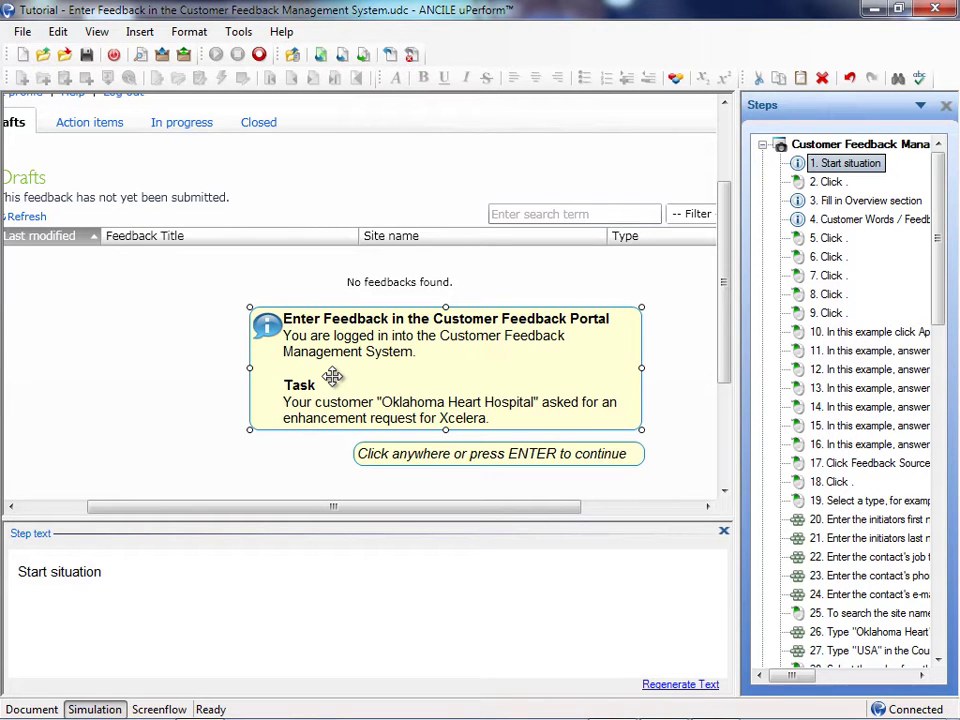
pyautogui.moveTo(116, 571); pyautogui.dragTo(20, 567)
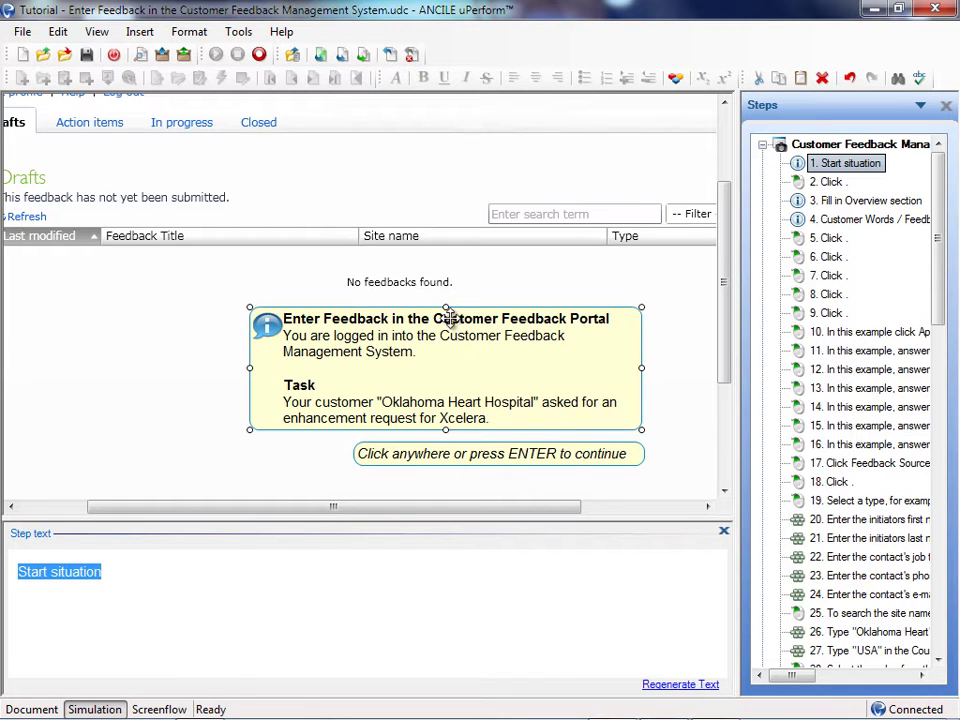
pyautogui.moveTo(611, 318); pyautogui.dragTo(297, 318)
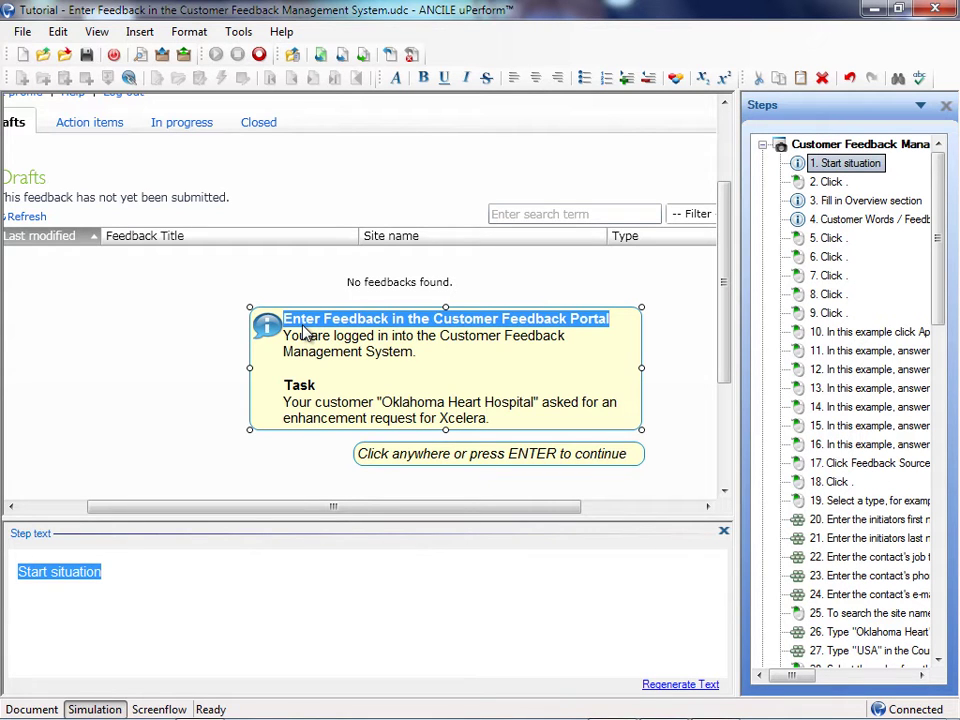
pyautogui.doubleClick(360, 319)
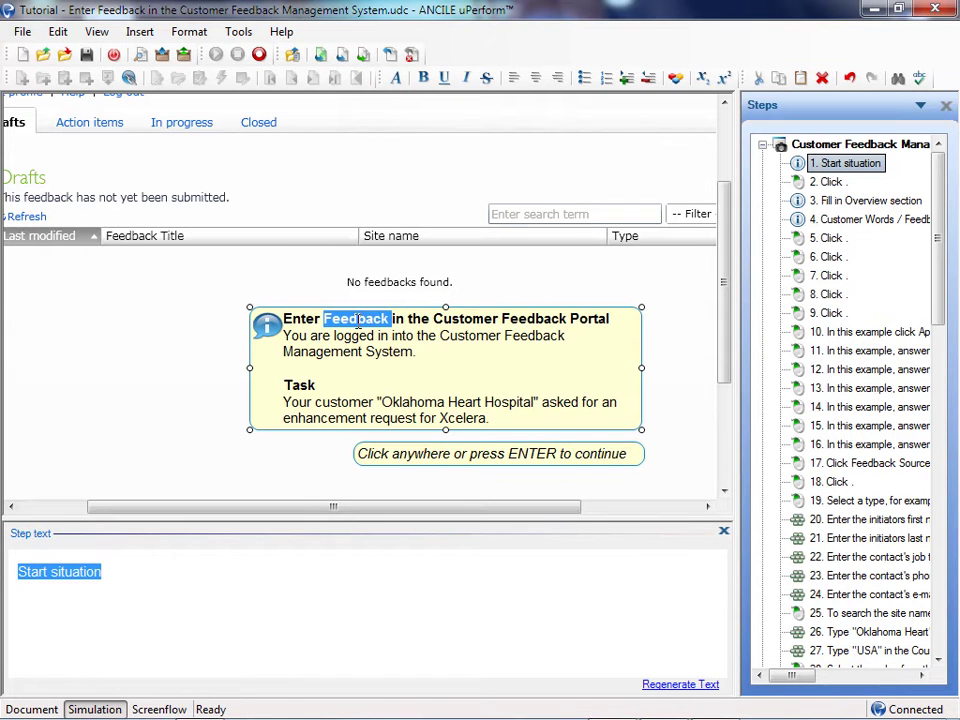
pyautogui.click(514, 318)
pyautogui.click(515, 318)
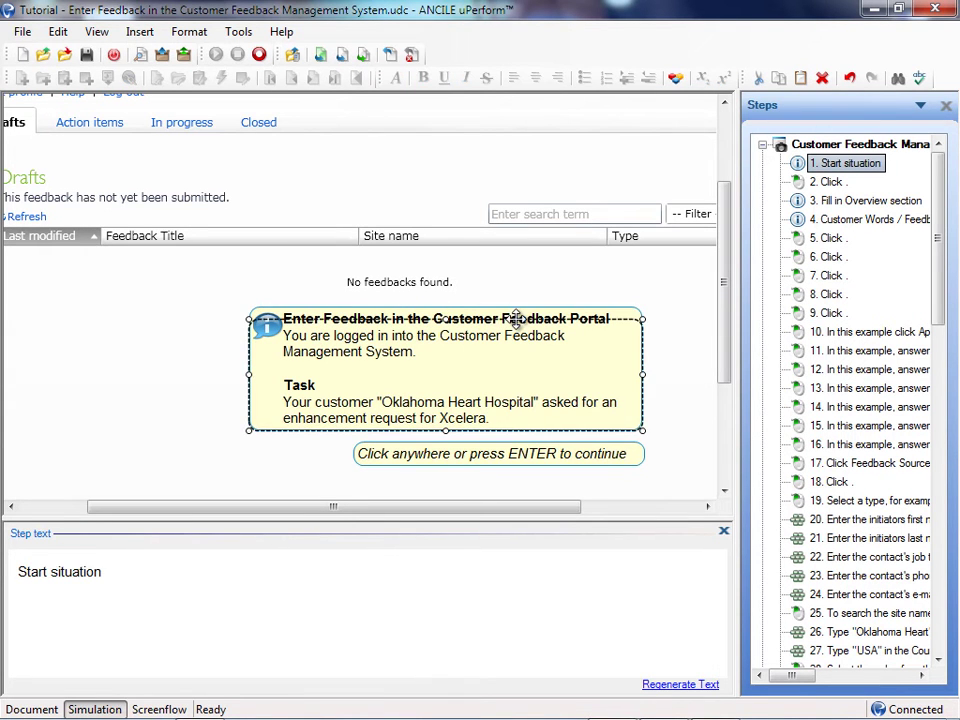
# - Shrink the start situation note from its upper edge, then auto-size it to fit its text
pyautogui.moveTo(510, 309); pyautogui.dragTo(510, 319)
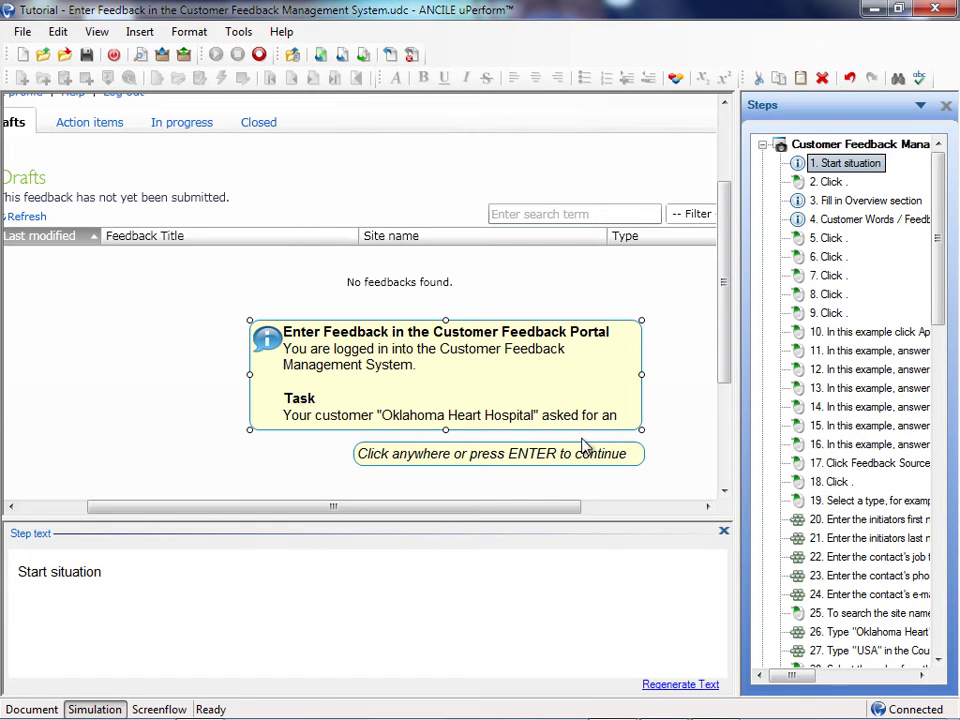
pyautogui.rightClick(611, 415)
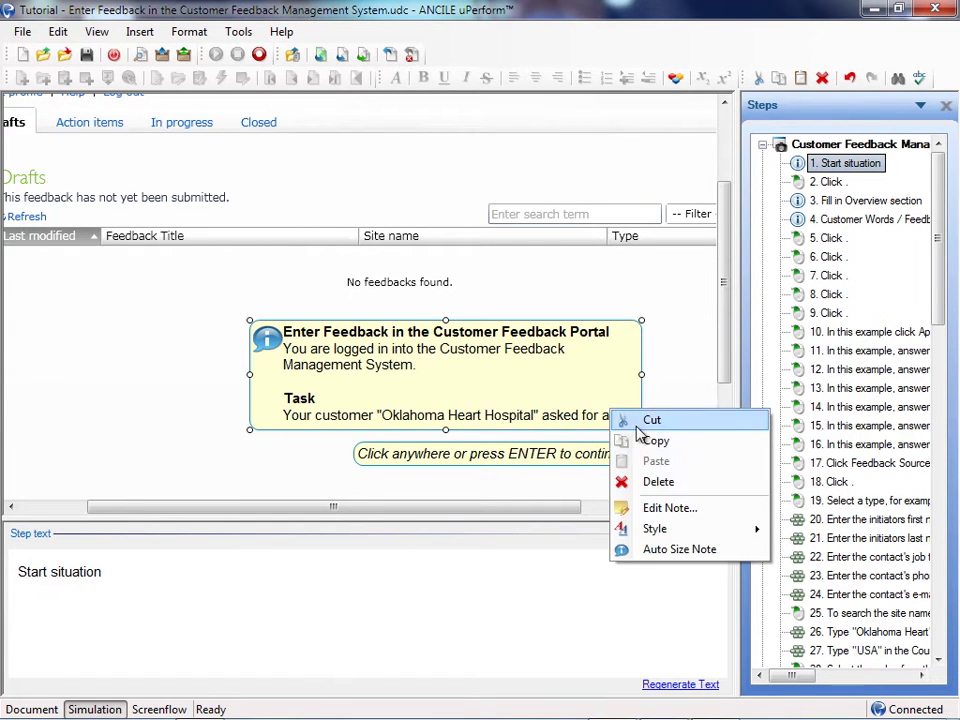
pyautogui.click(681, 550)
pyautogui.moveTo(519, 405); pyautogui.dragTo(522, 395)
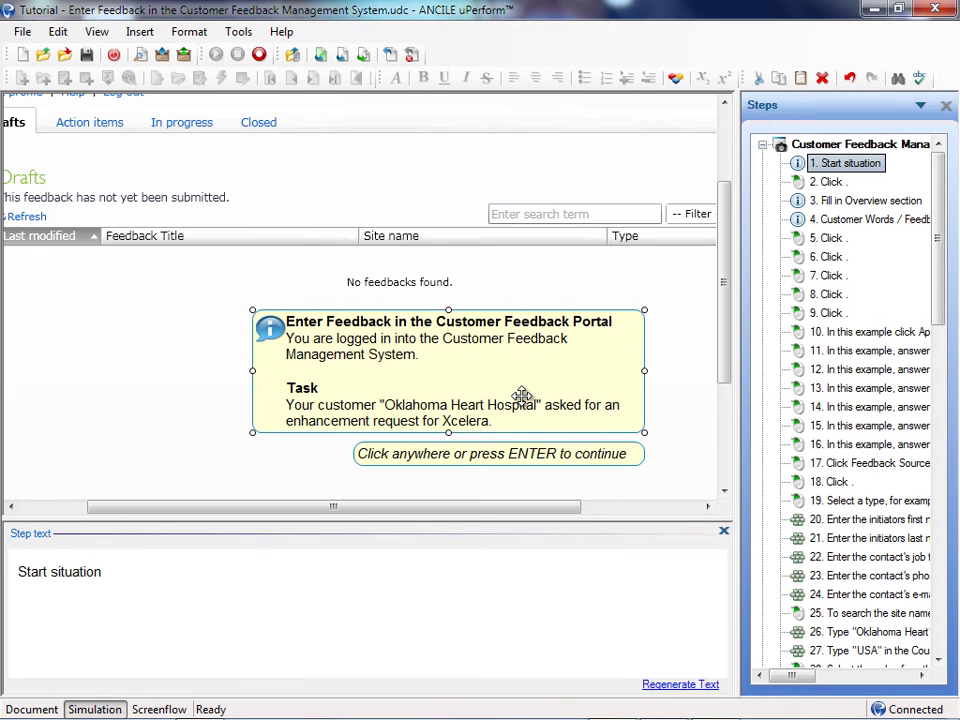
pyautogui.click(437, 453)
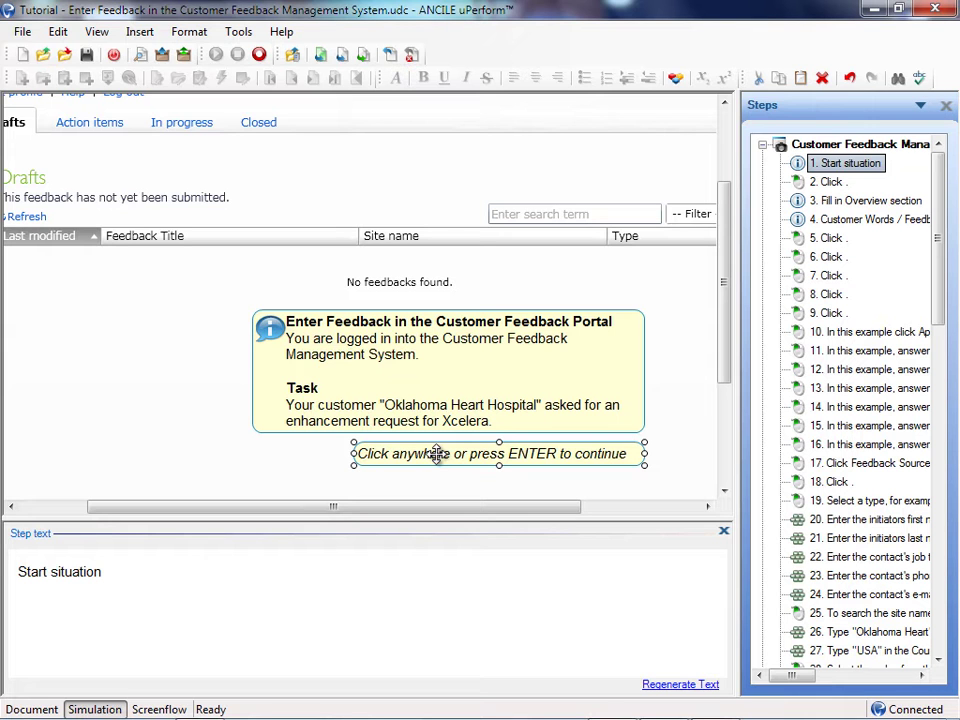
pyautogui.click(523, 417)
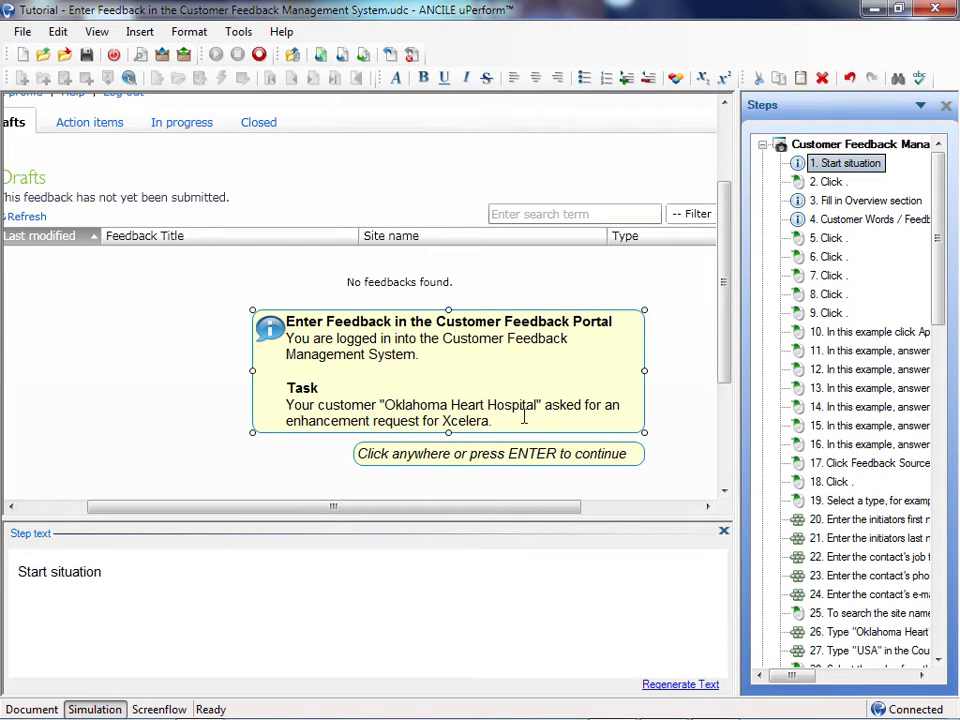
pyautogui.doubleClick(498, 425)
pyautogui.click(507, 421)
pyautogui.click(476, 460)
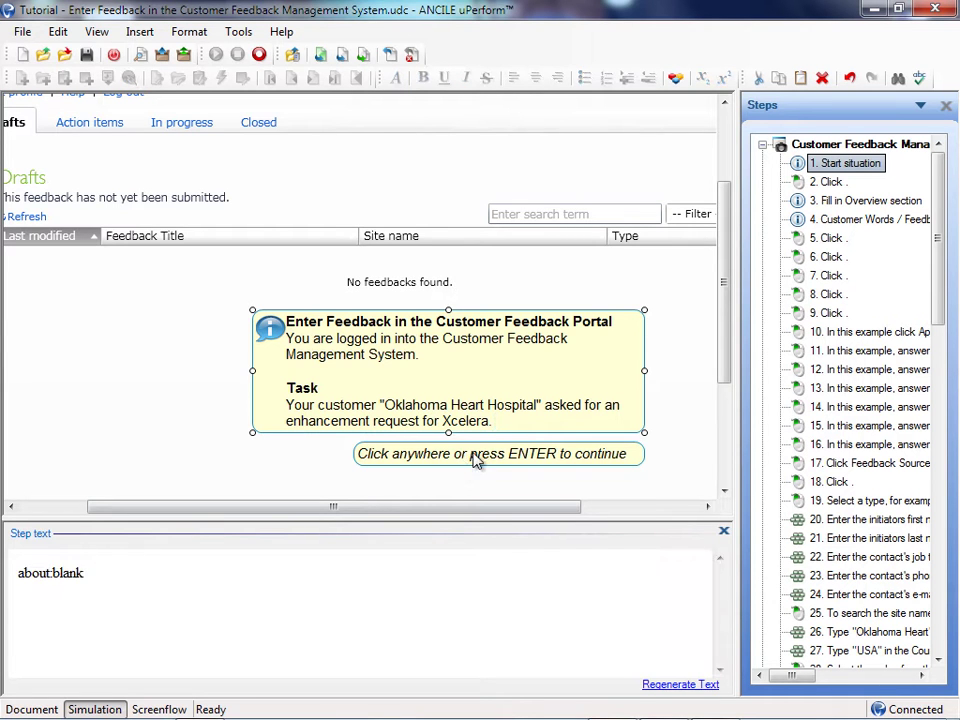
# - Switch to the document view and examine how the start situation step text and its note are laid out
pyautogui.click(15, 708)
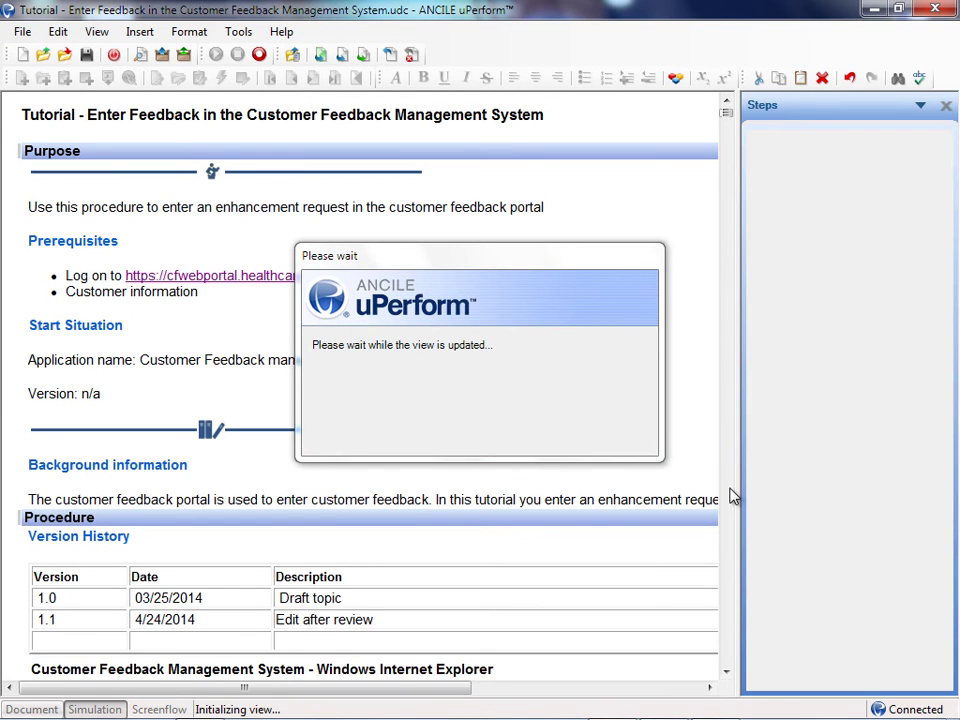
pyautogui.scroll(-12, 730, 496)
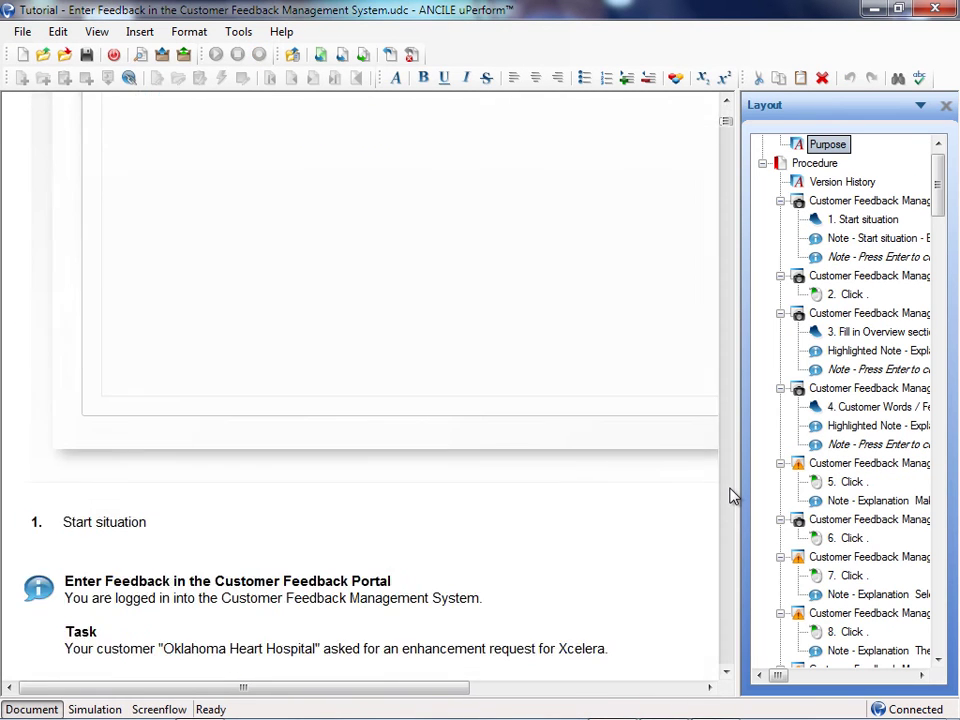
pyautogui.scroll(-2, 728, 496)
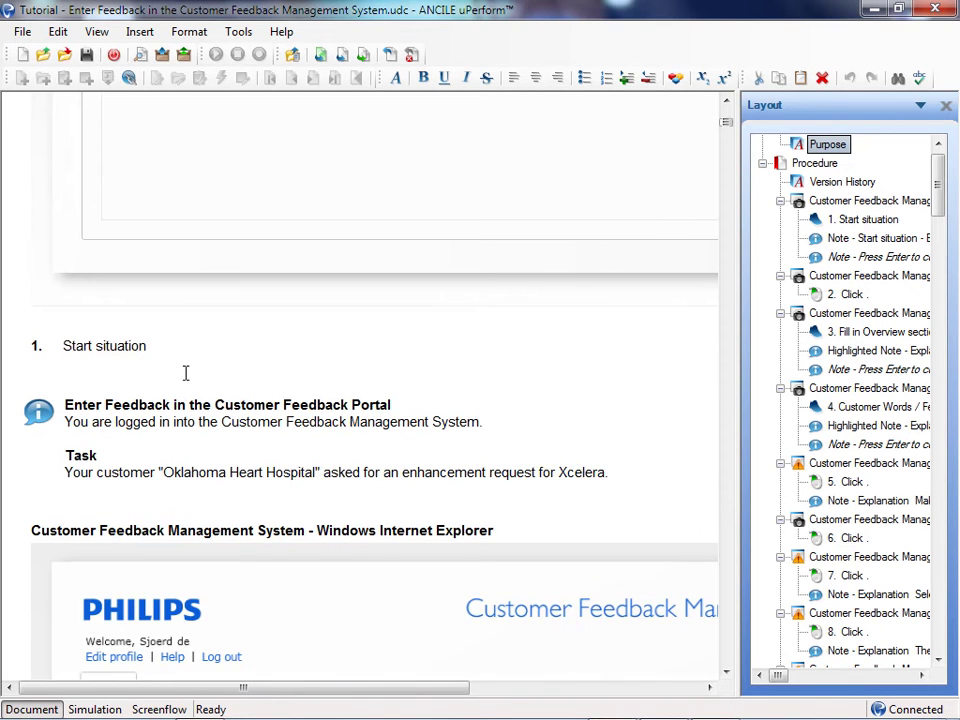
pyautogui.moveTo(63, 345); pyautogui.dragTo(148, 345)
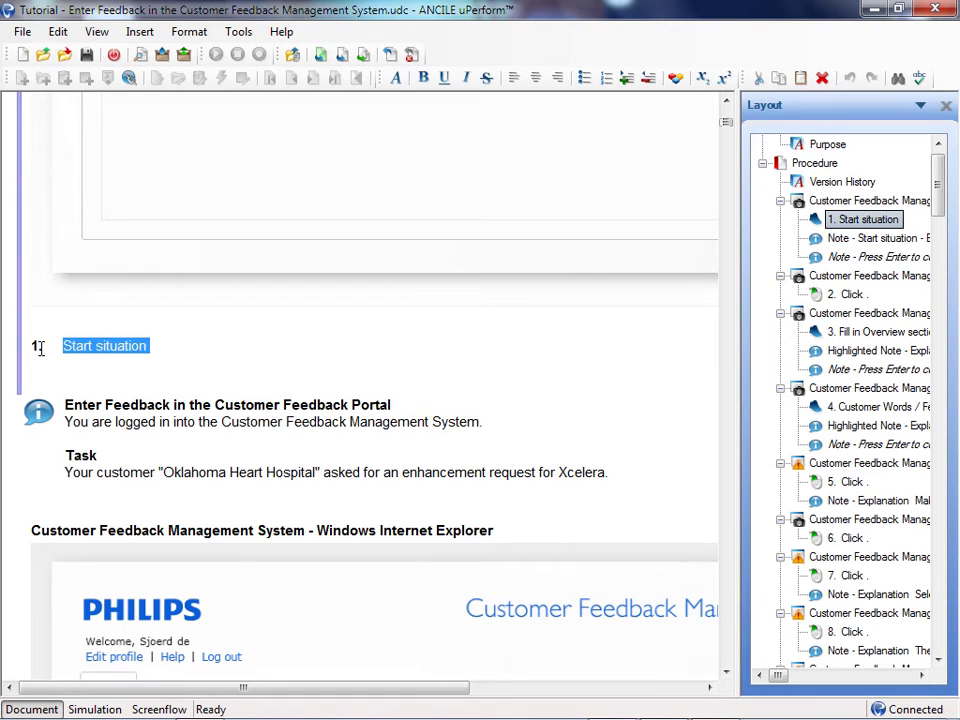
pyautogui.scroll(-4, 69, 268)
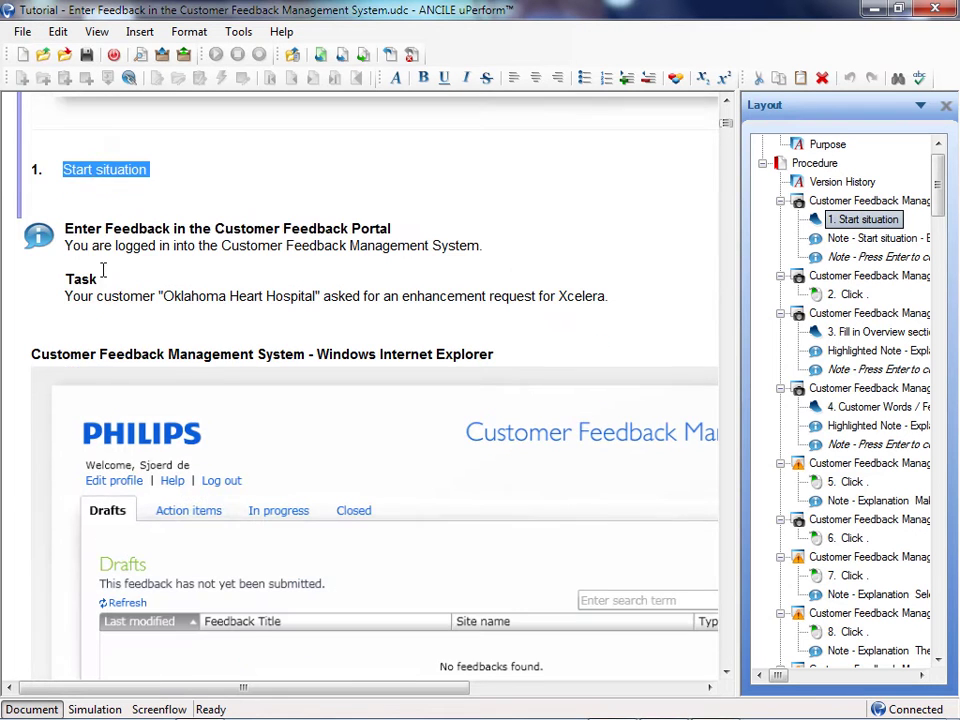
pyautogui.click(66, 228)
pyautogui.hotkey('shift', 'End')
pyautogui.hotkey('shift', 'Left')
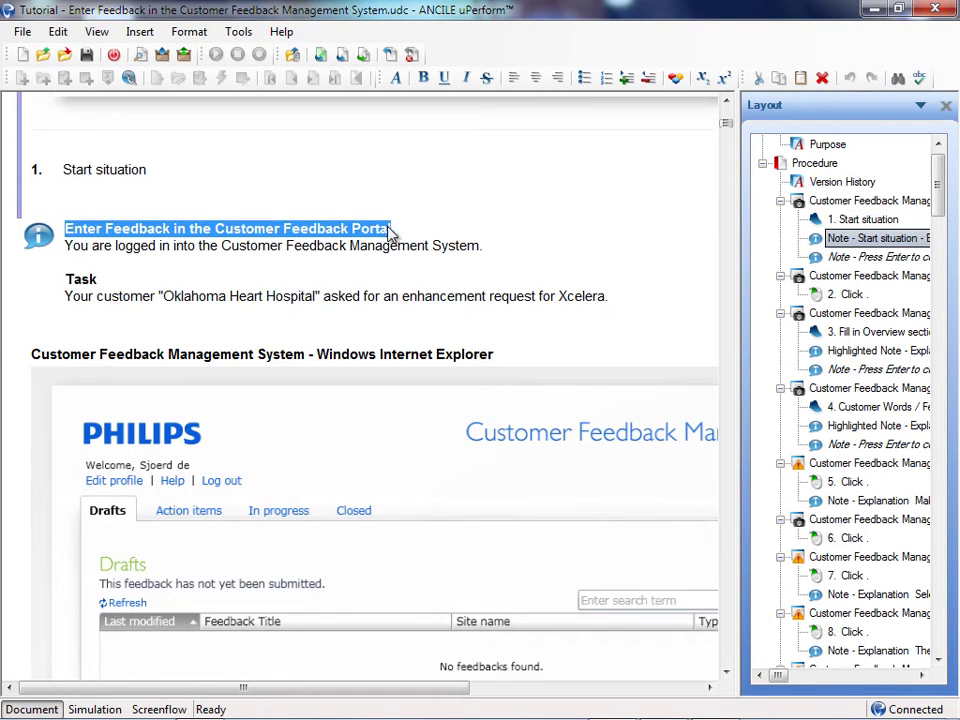
pyautogui.press('Right')
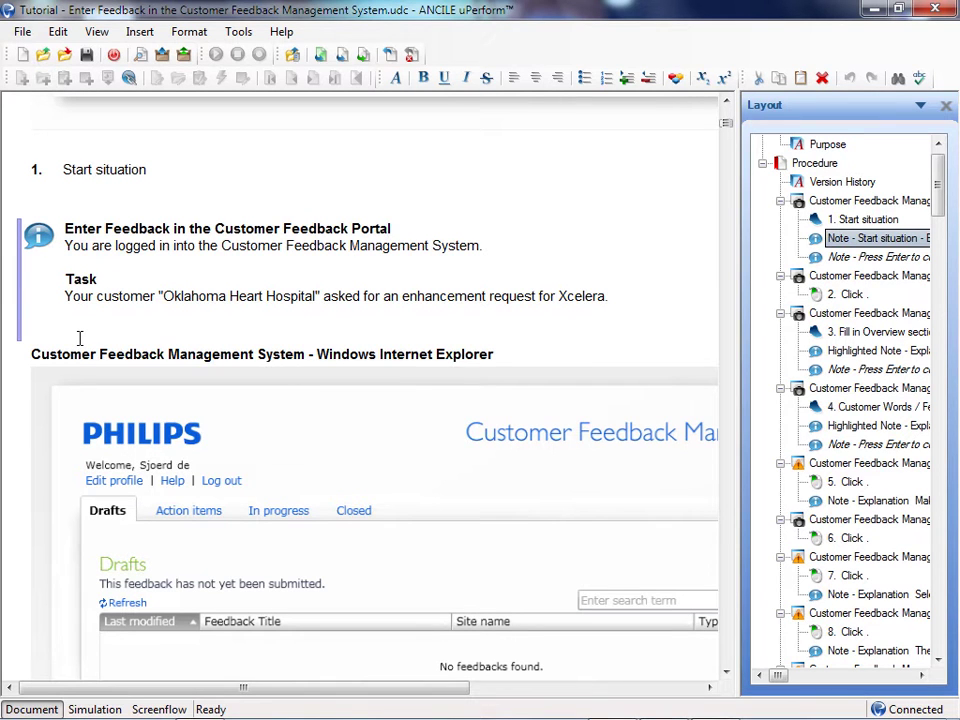
pyautogui.click(612, 297)
# - Return to the simulation view and review the visibility properties of the "Click anywhere or press ENTER to continue" note without changing them
pyautogui.click(96, 710)
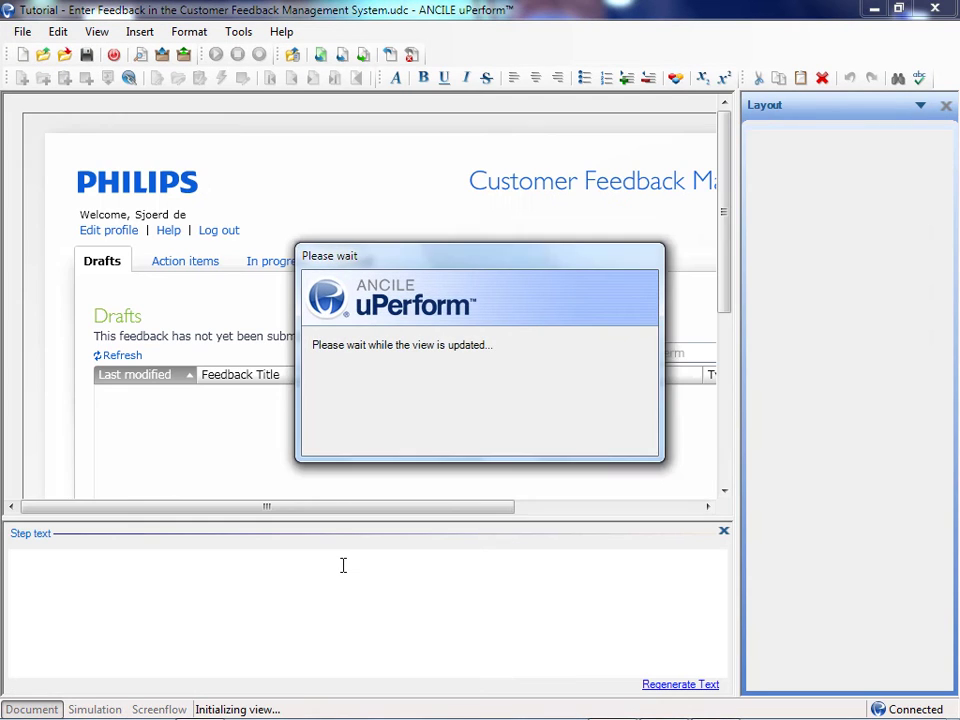
pyautogui.moveTo(726, 266); pyautogui.dragTo(726, 410)
pyautogui.moveTo(481, 513); pyautogui.dragTo(598, 514)
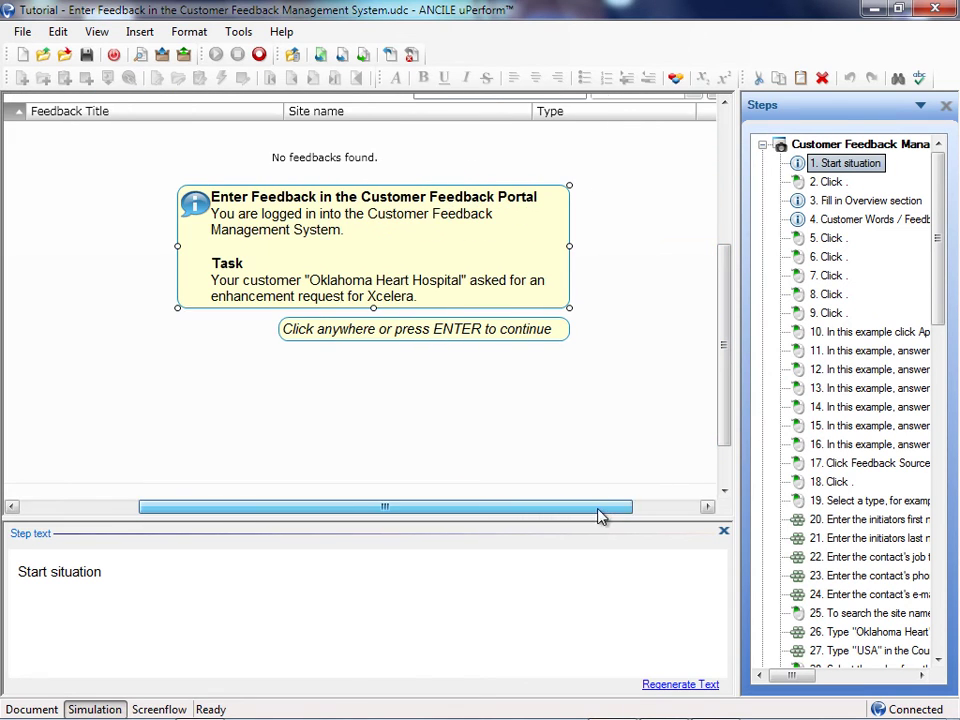
pyautogui.click(430, 342)
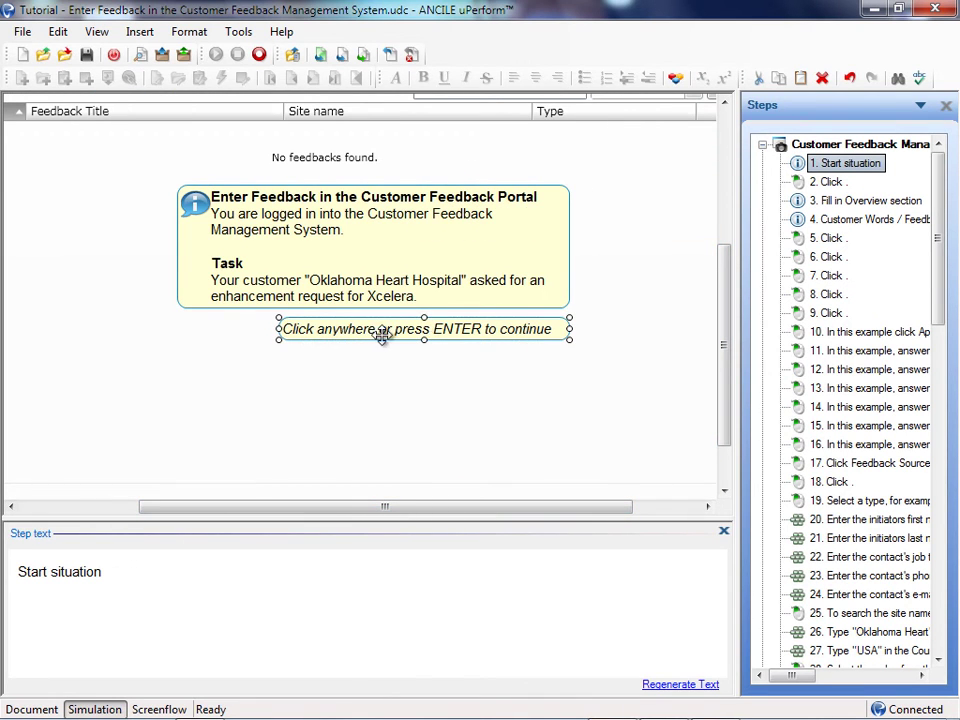
pyautogui.rightClick(384, 339)
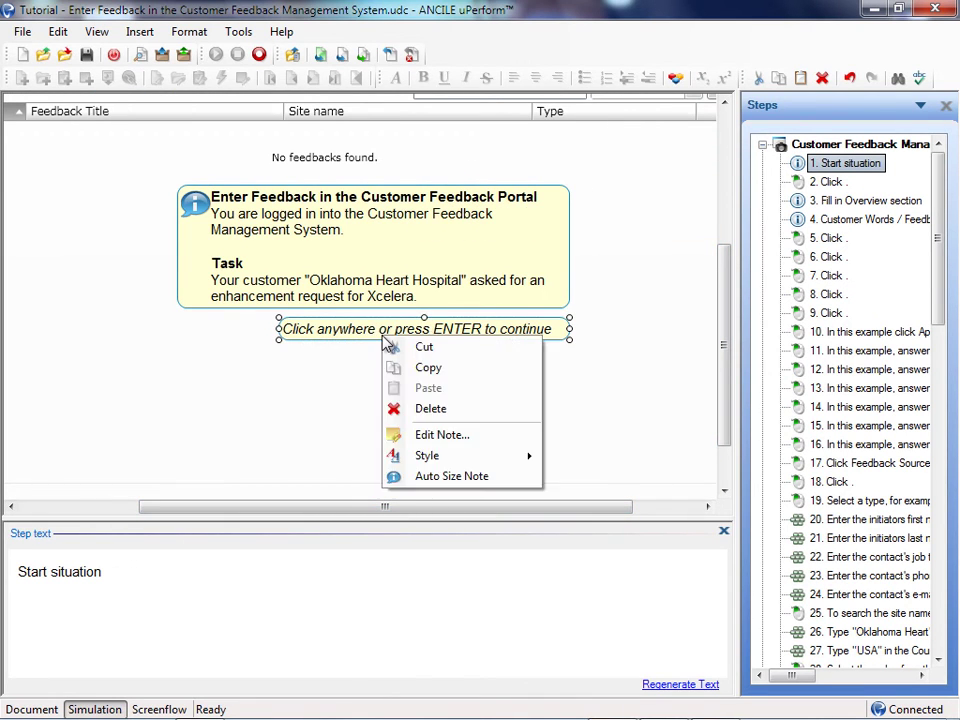
pyautogui.click(449, 443)
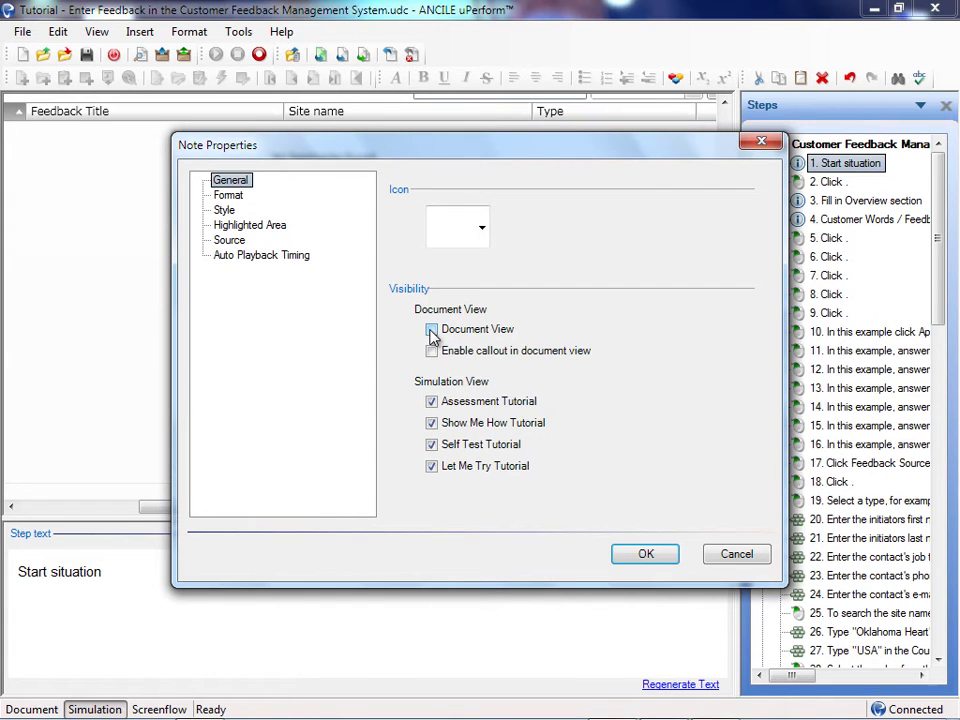
pyautogui.click(720, 558)
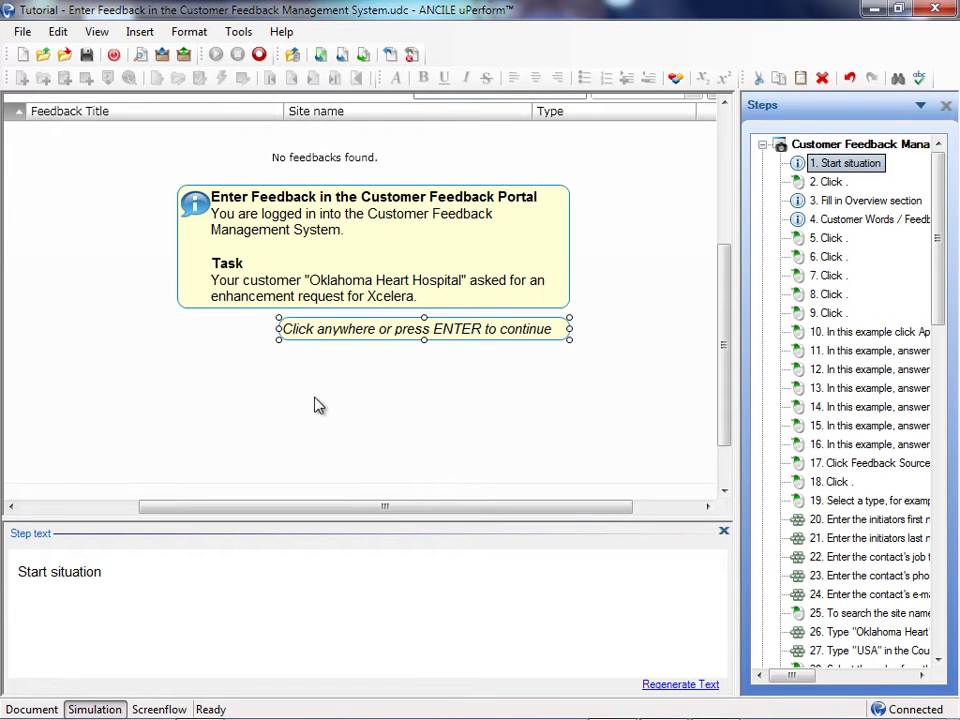
pyautogui.click(140, 34)
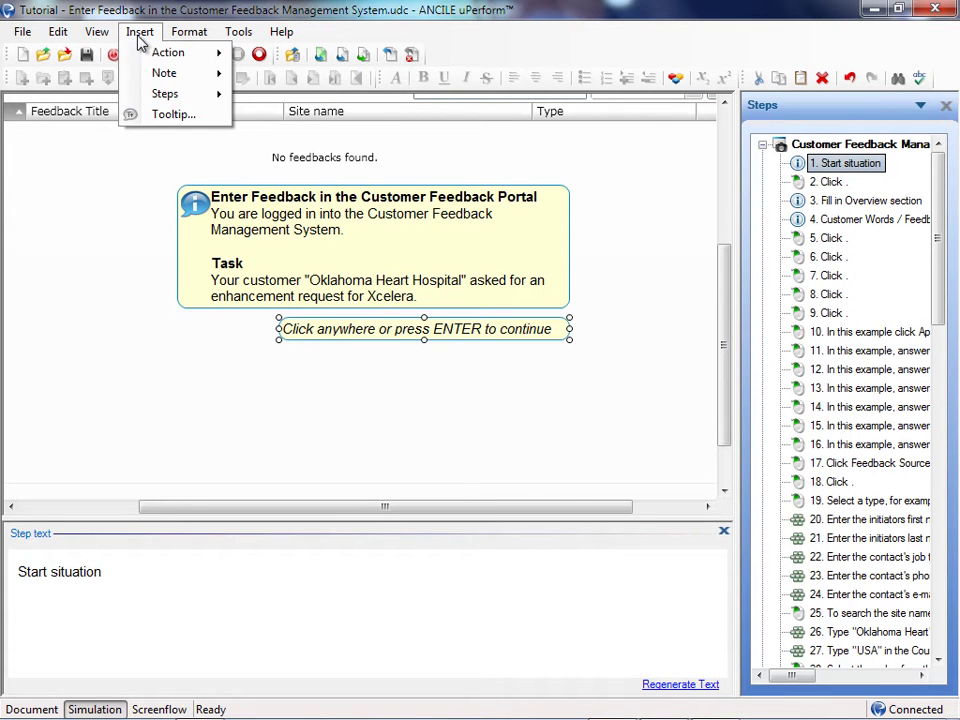
pyautogui.moveTo(150, 78)
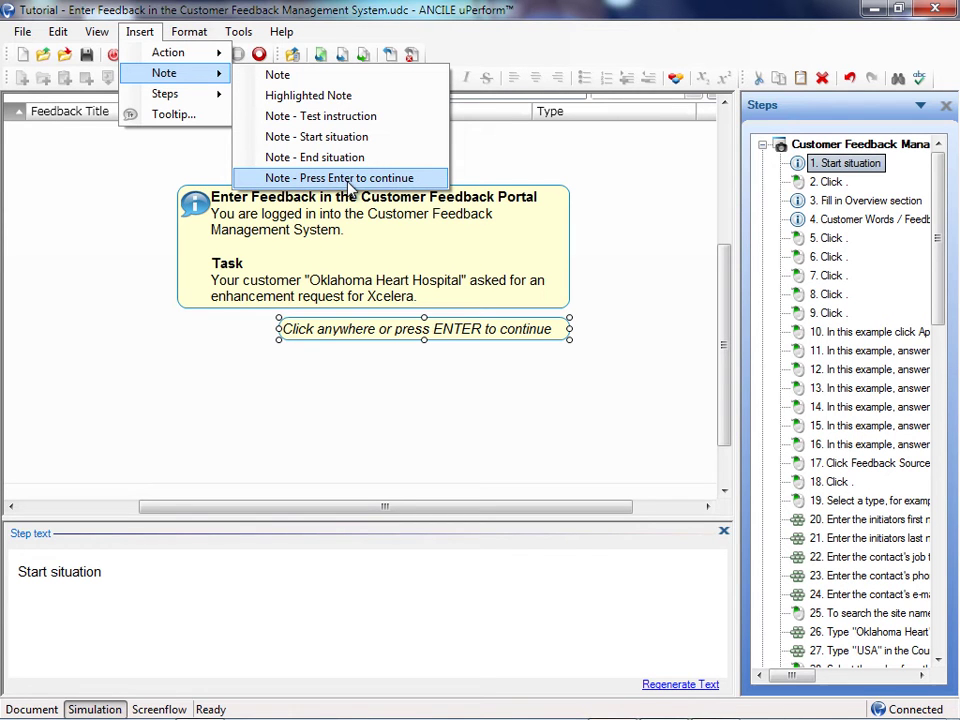
pyautogui.click(458, 386)
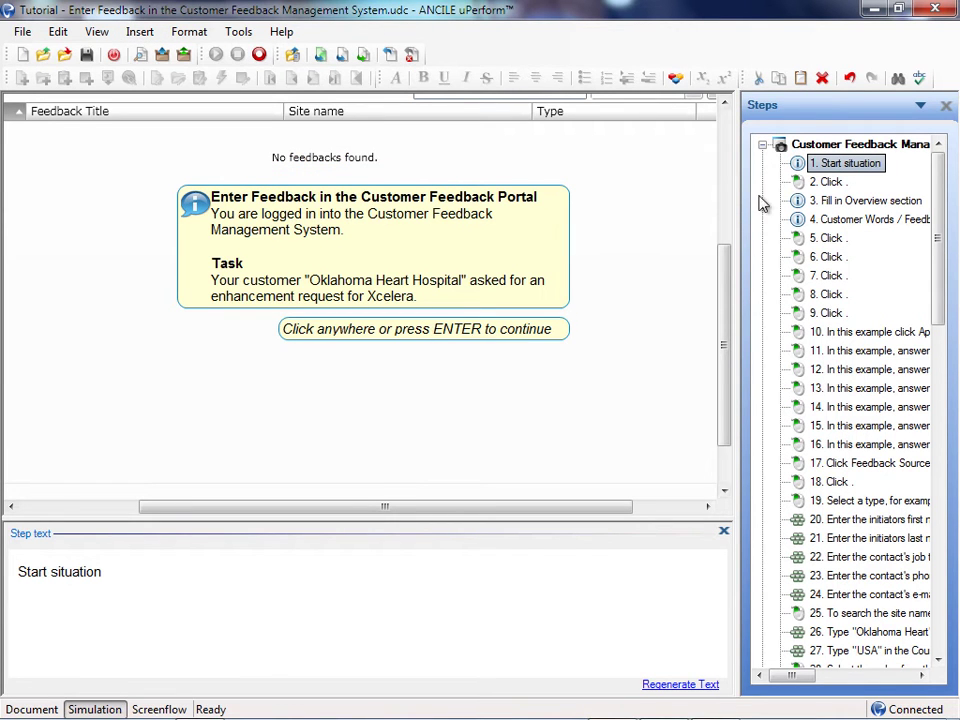
# - Duplicate step 2 of the simulation, the click on Create
pyautogui.click(828, 186)
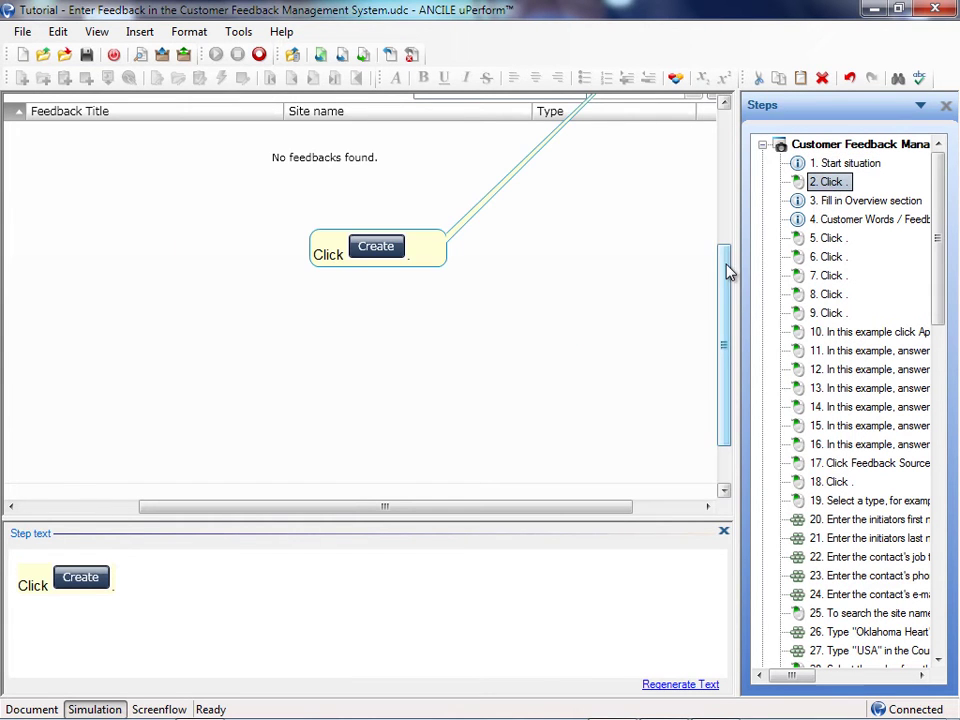
pyautogui.moveTo(730, 272); pyautogui.dragTo(722, 183)
pyautogui.moveTo(614, 506); pyautogui.dragTo(681, 514)
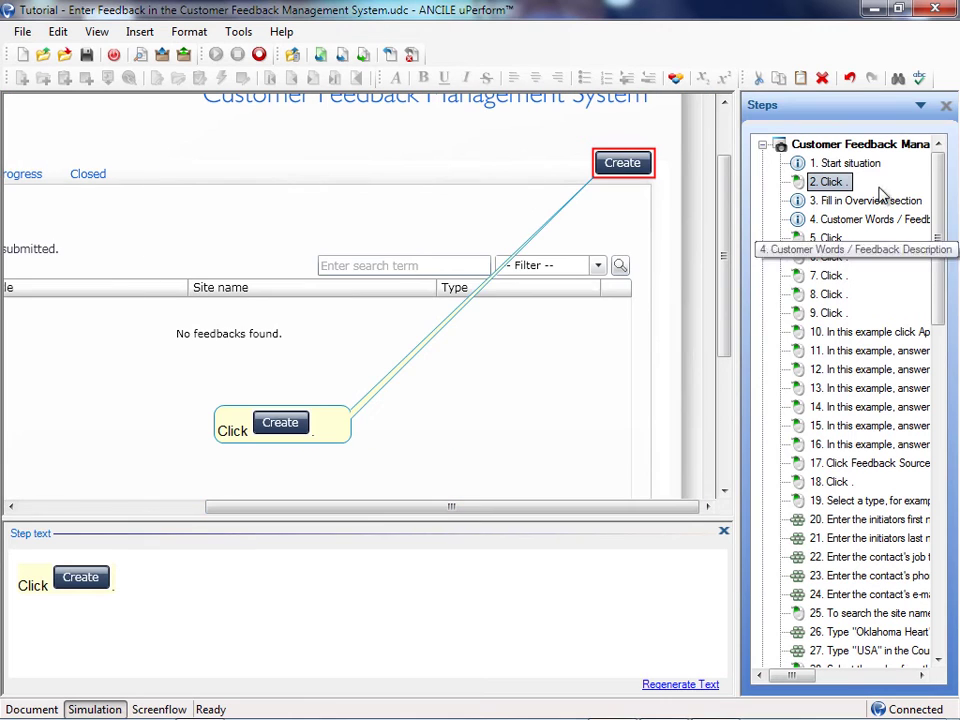
pyautogui.rightClick(830, 183)
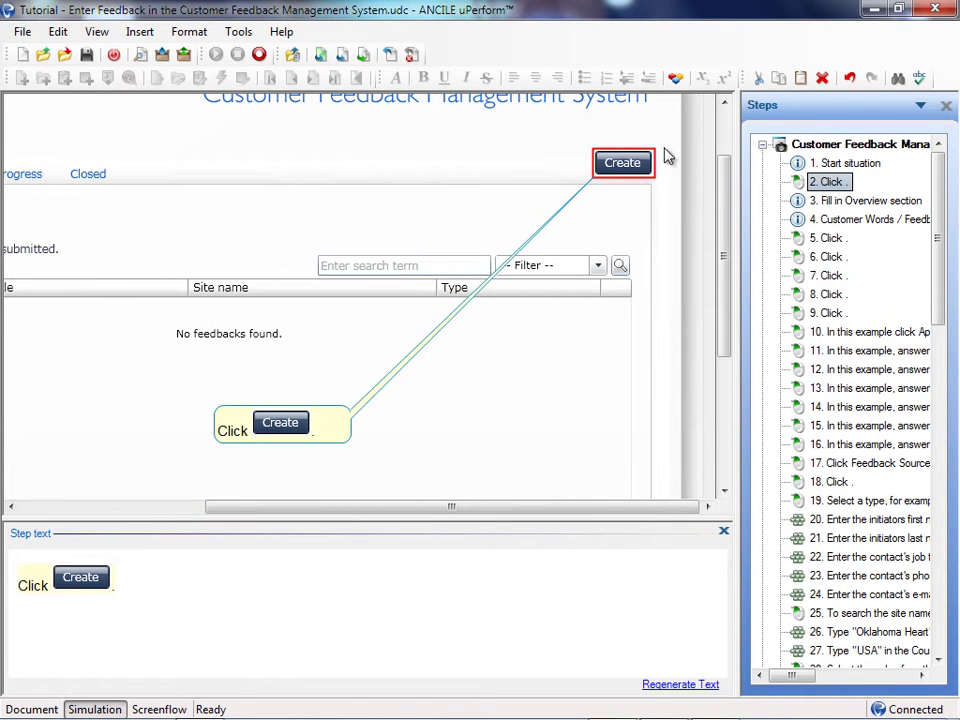
pyautogui.rightClick(830, 188)
pyautogui.click(850, 236)
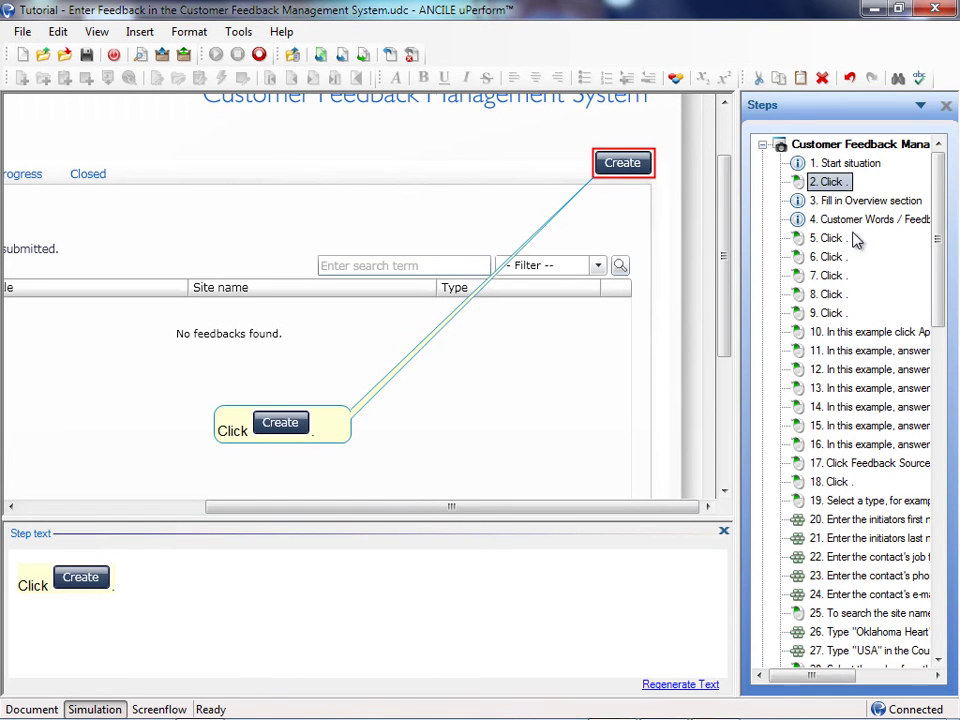
pyautogui.scroll(1, 936, 204)
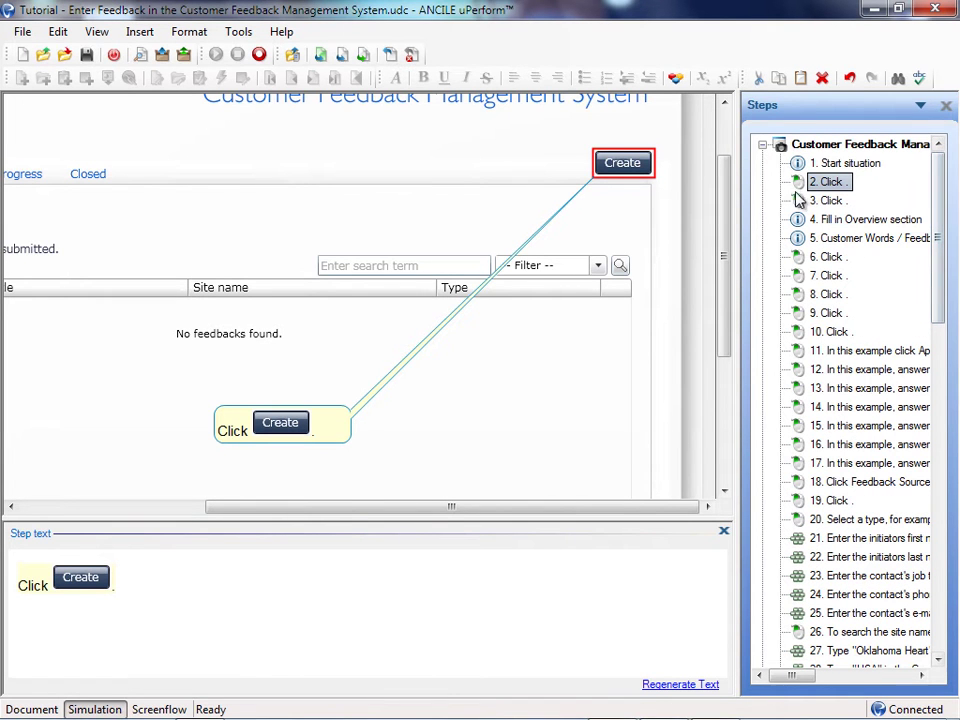
# - Delete the action on the Create button from step 2, leaving the duplicate in step 3 intact
pyautogui.click(637, 166)
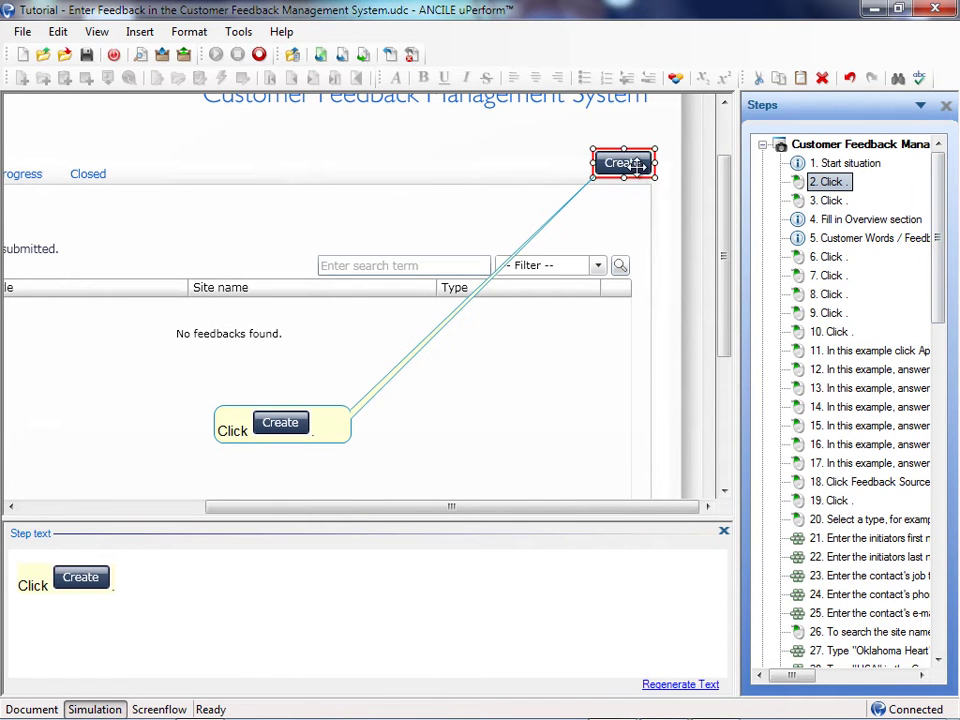
pyautogui.rightClick(637, 166)
pyautogui.click(681, 240)
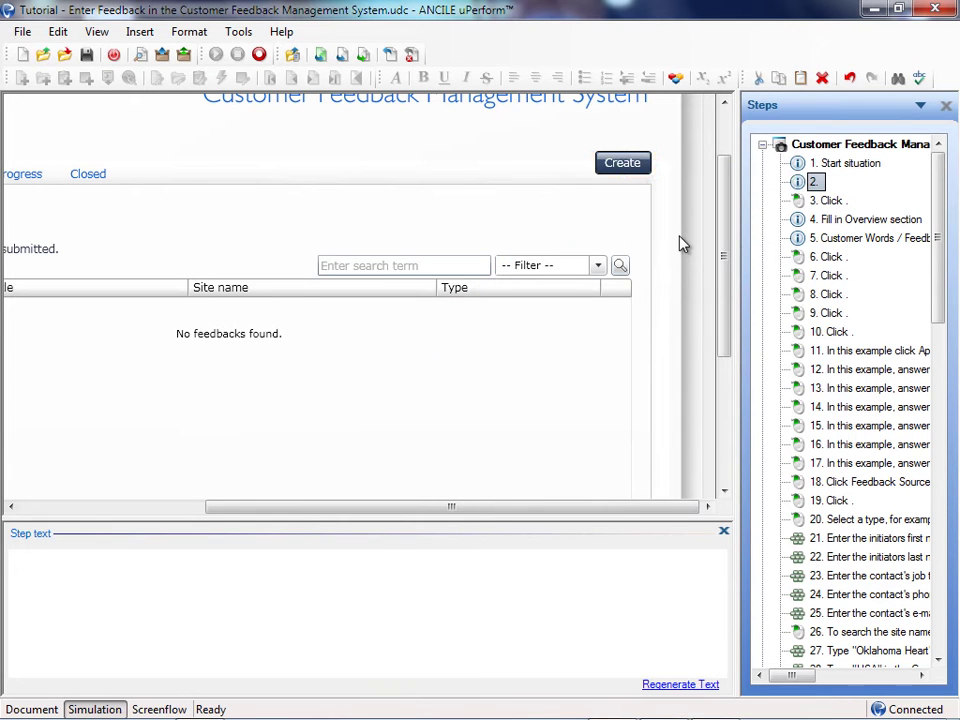
# - Insert a highlighted note in step 2, framing the row of tabs from Drafts to Closed and placing the callout just beneath it
pyautogui.click(142, 32)
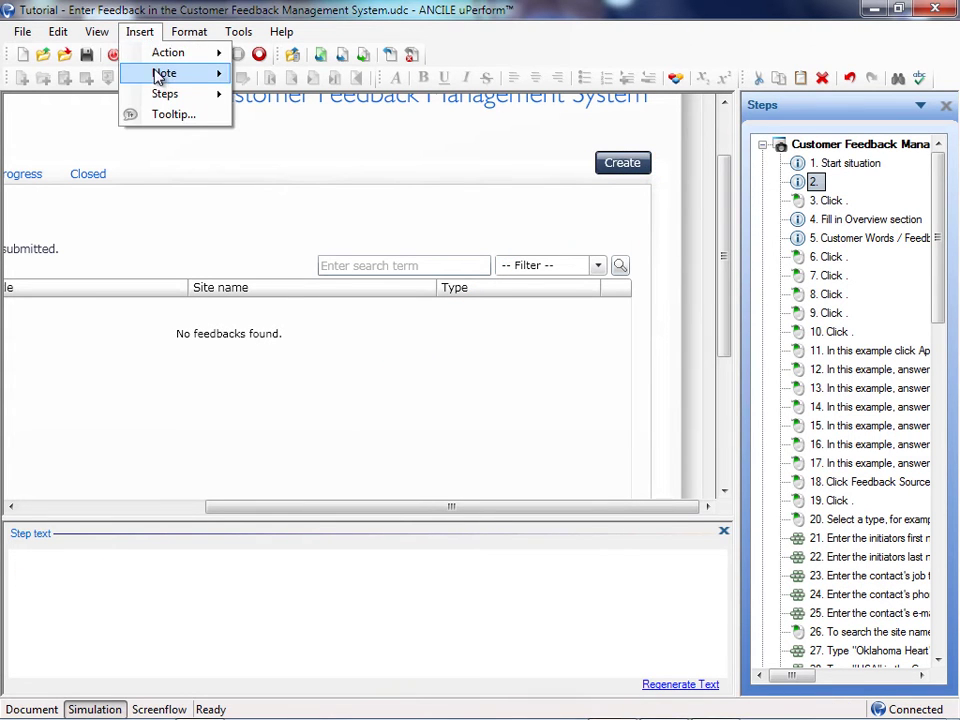
pyautogui.moveTo(160, 77)
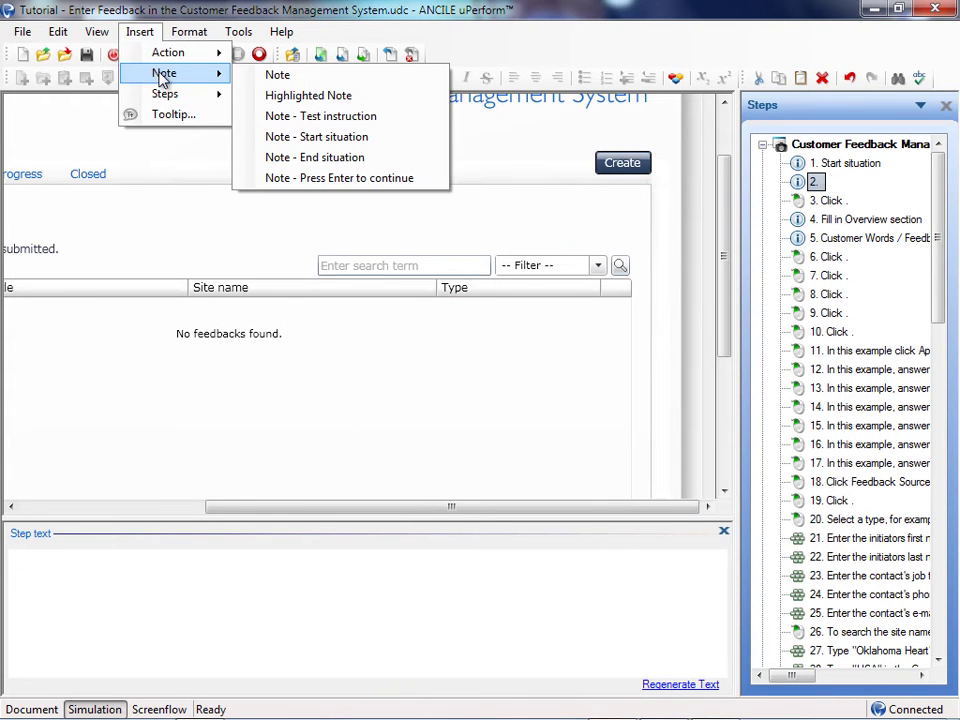
pyautogui.click(300, 95)
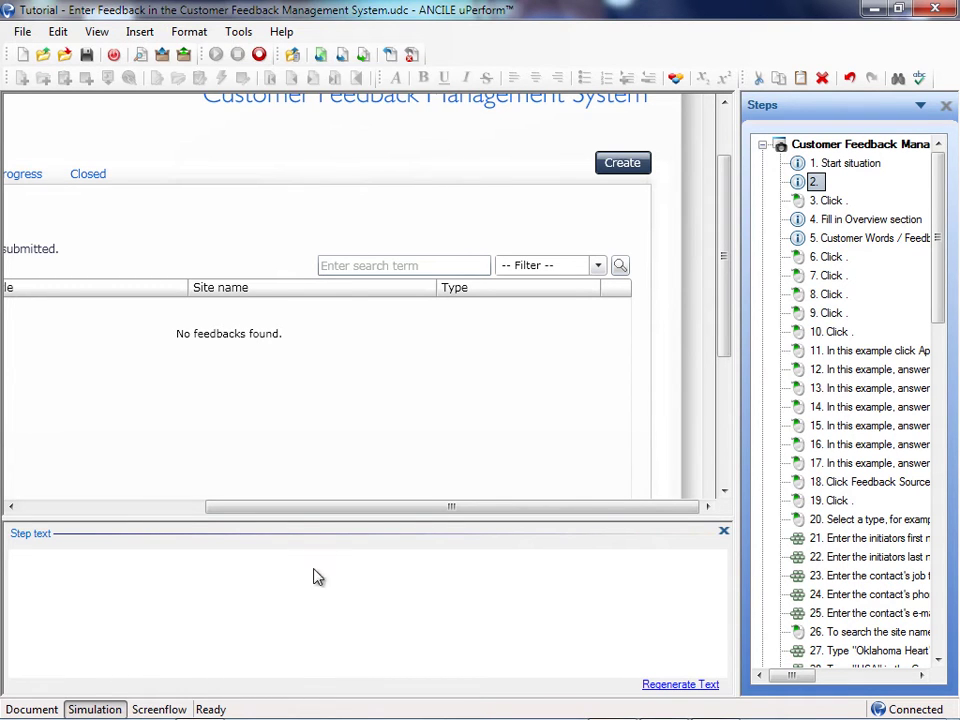
pyautogui.moveTo(287, 511); pyautogui.dragTo(102, 505)
pyautogui.moveTo(127, 194); pyautogui.dragTo(403, 186)
pyautogui.moveTo(193, 146); pyautogui.dragTo(511, 333)
# - Write "Tabbed navigation" in the body of the highlighted note and enter "Tabbed Navigation" as the step text
pyautogui.doubleClick(404, 294)
pyautogui.write('Tabbed navigation')
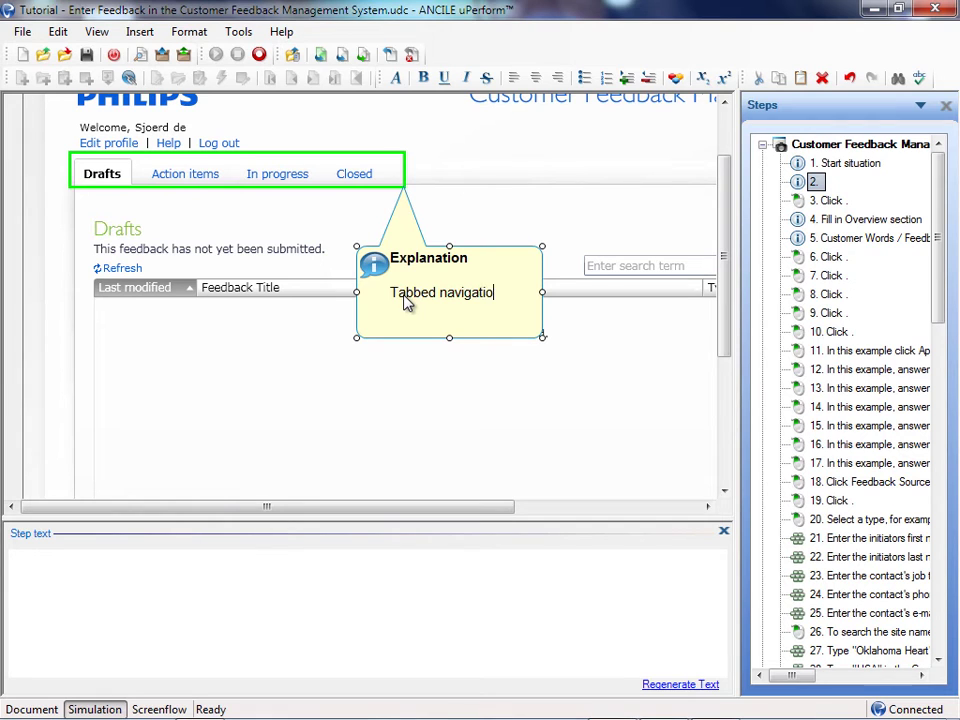
pyautogui.click(223, 567)
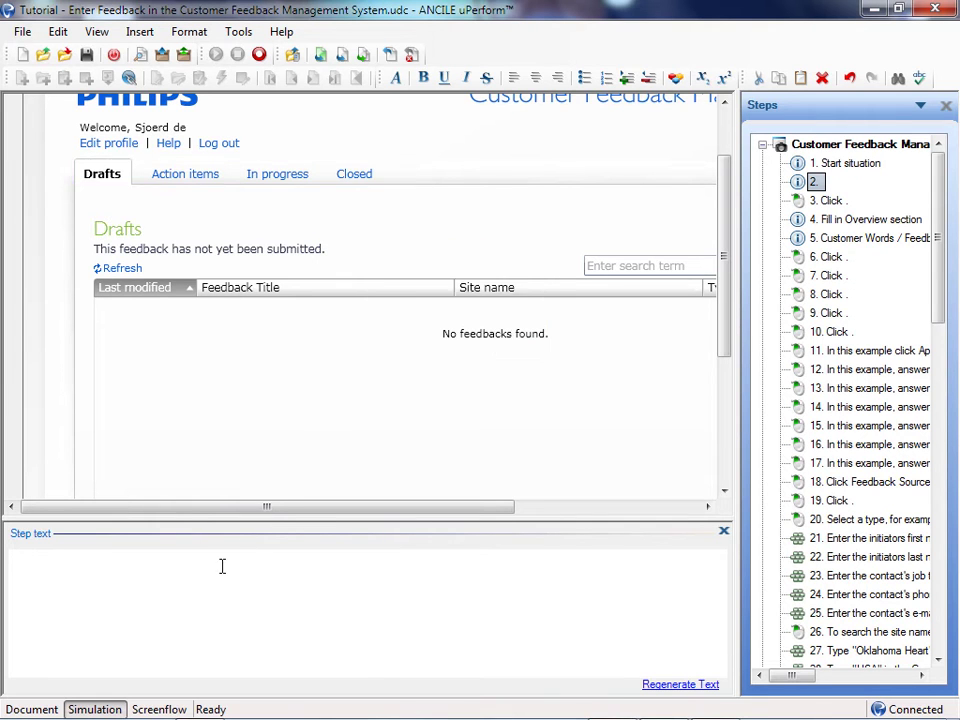
pyautogui.write('Tabbed Navigation')
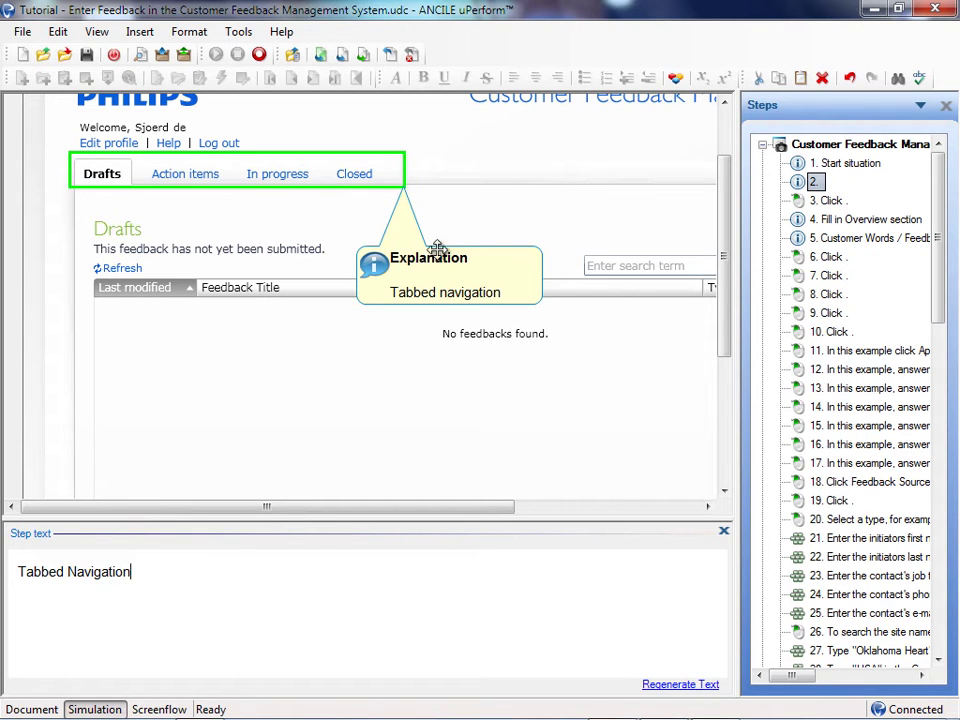
# - Change the highlighted note's heading to "Tabbed Navigation" and its body text to "blah blah blah"
pyautogui.click(430, 256)
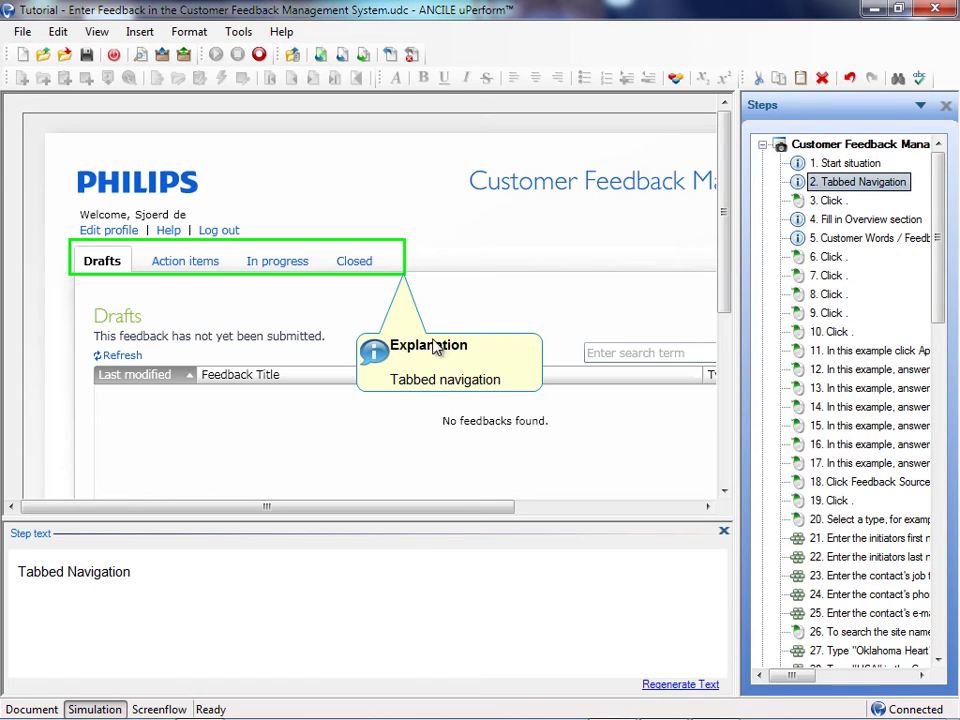
pyautogui.click(430, 343)
pyautogui.doubleClick(430, 345)
pyautogui.write('Tabbed Navigati')
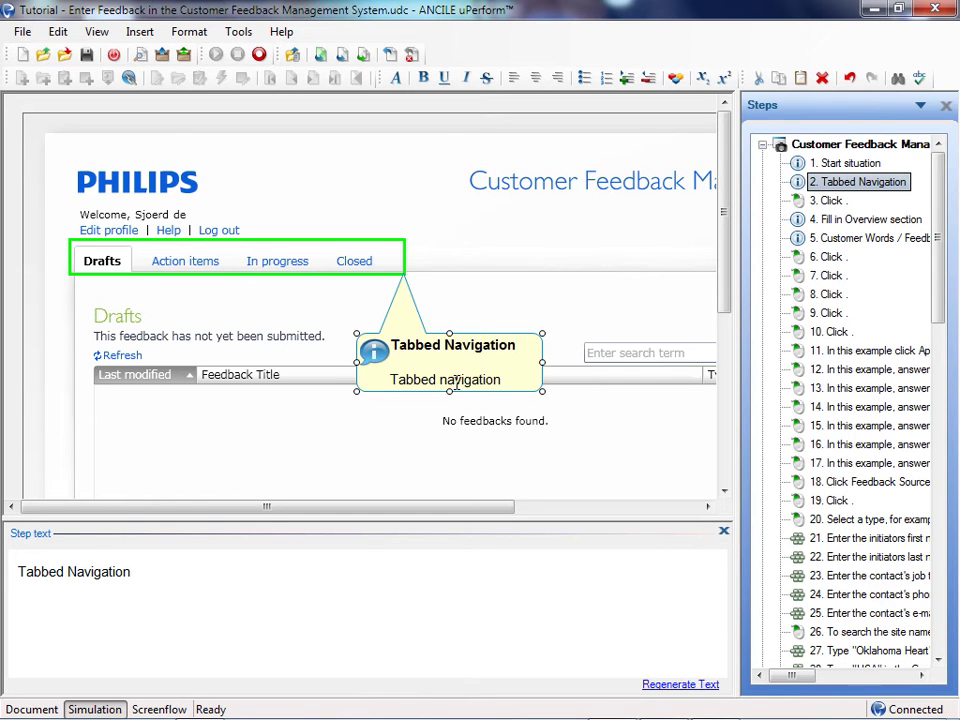
pyautogui.moveTo(507, 379); pyautogui.dragTo(394, 386)
pyautogui.write('blah blah blah')
pyautogui.press('Escape')
pyautogui.click(444, 436)
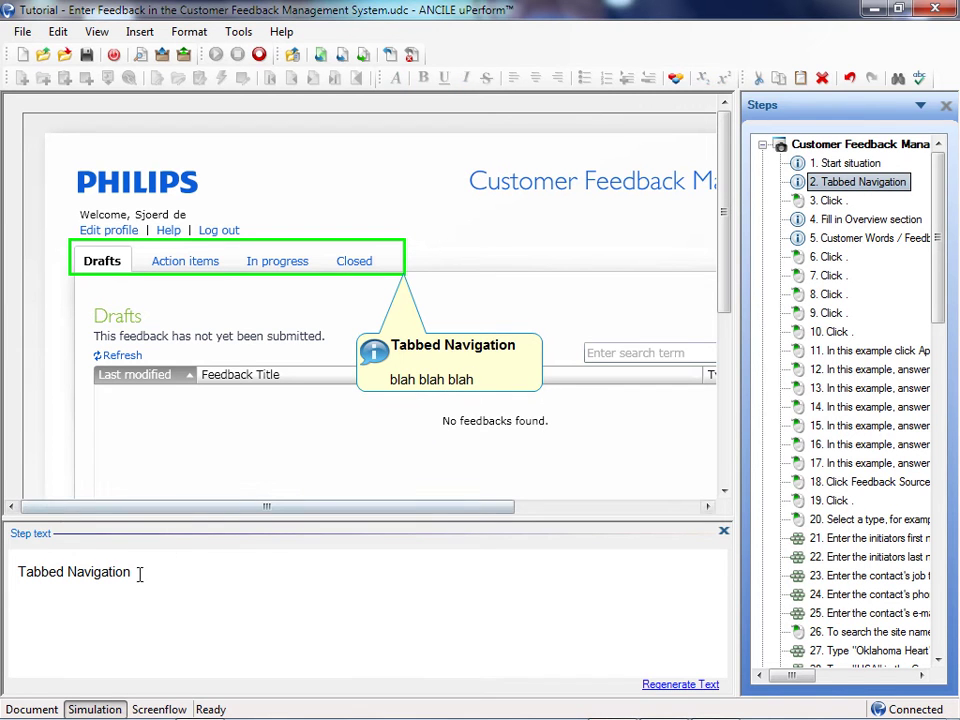
# - Replace the step text of step 2 with "Explanation"
pyautogui.moveTo(139, 573); pyautogui.dragTo(6, 571)
pyautogui.write('Explanation')
pyautogui.click(218, 467)
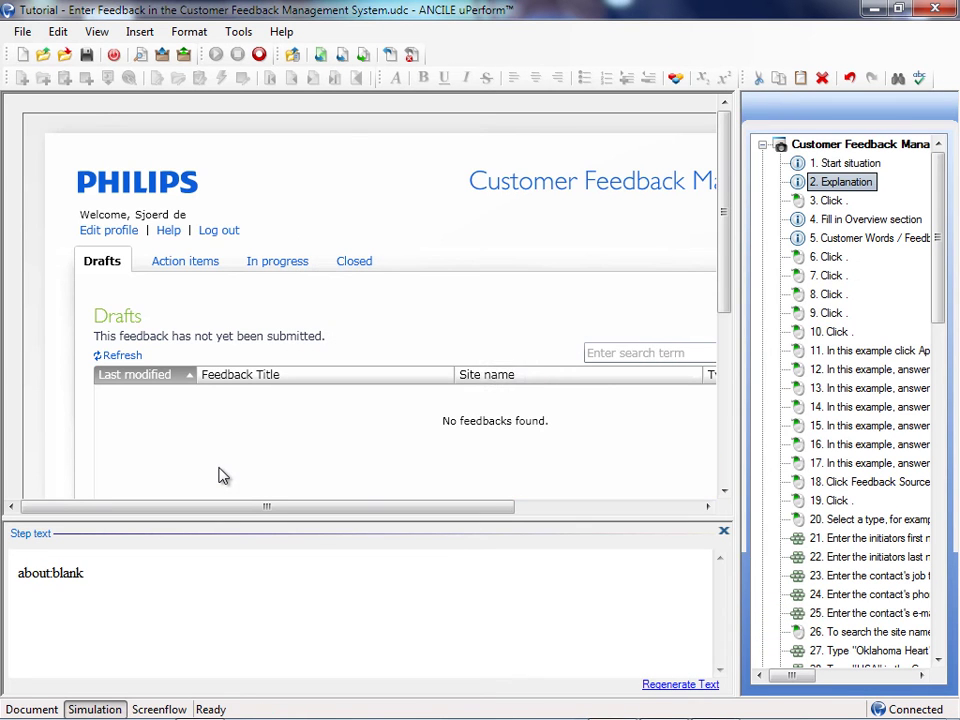
pyautogui.moveTo(724, 244); pyautogui.dragTo(727, 297)
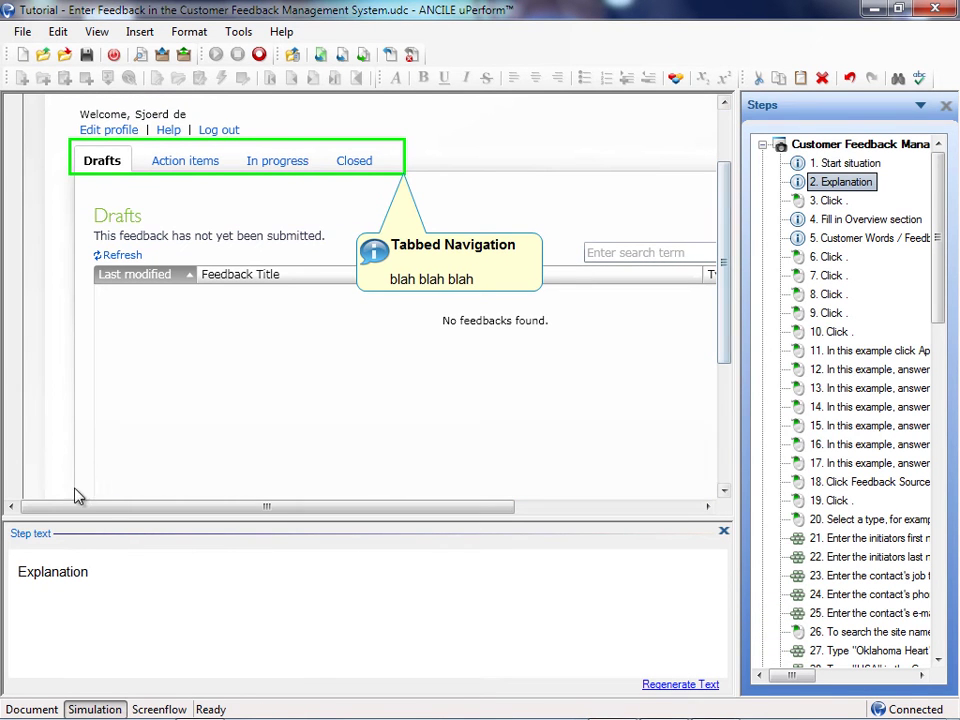
pyautogui.moveTo(90, 575); pyautogui.dragTo(4, 572)
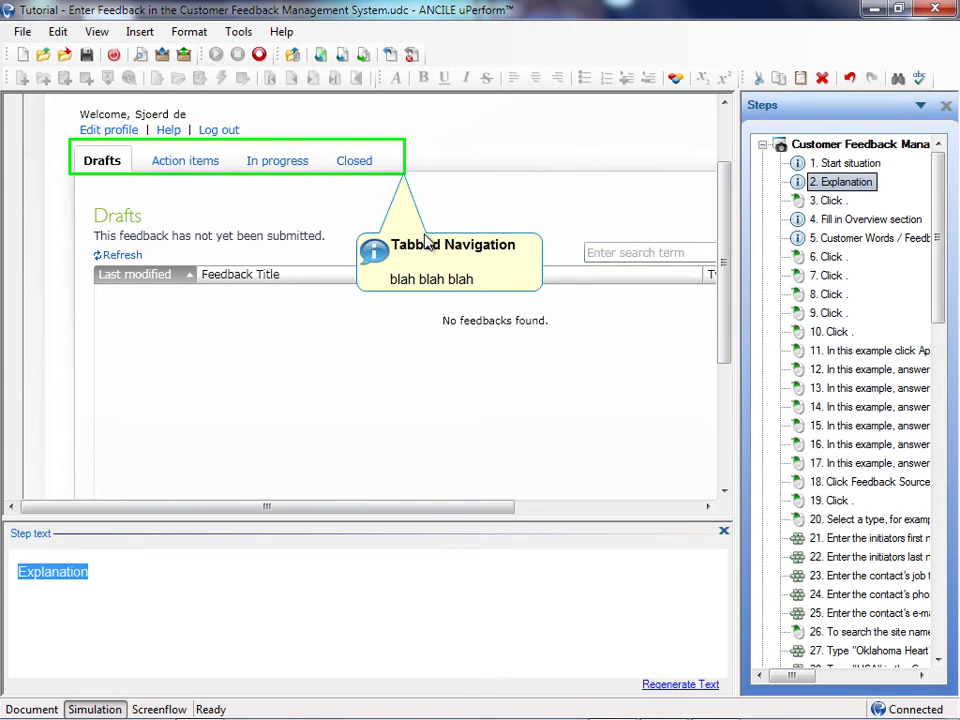
# - In the document view, replace the step 2 text with the heading "Tabbed Navigation" copied from its note
pyautogui.click(33, 710)
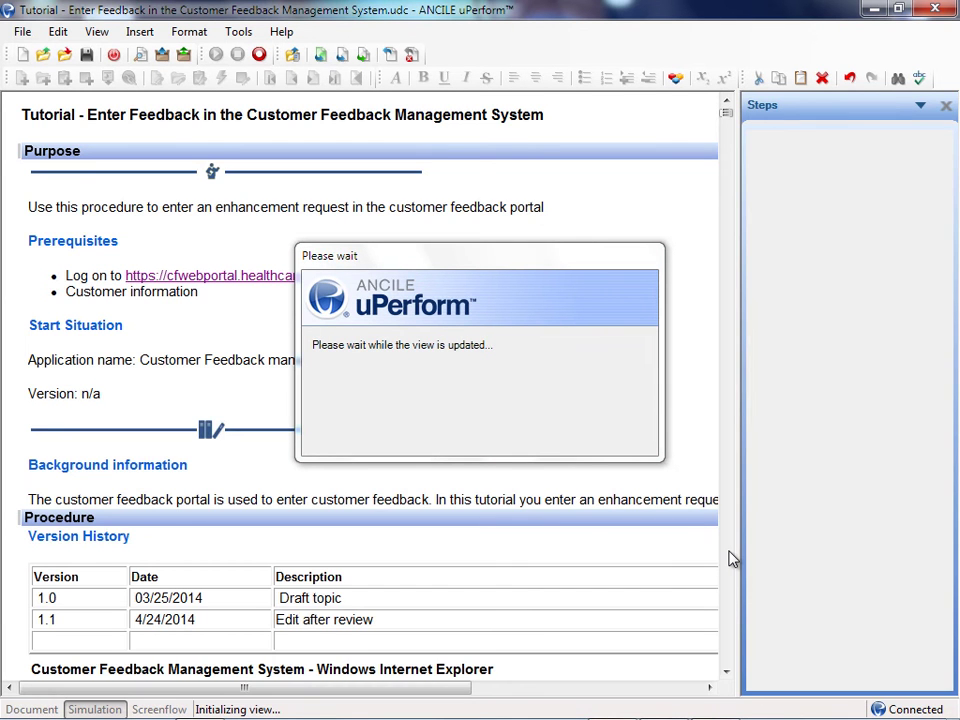
pyautogui.scroll(-4, 730, 559)
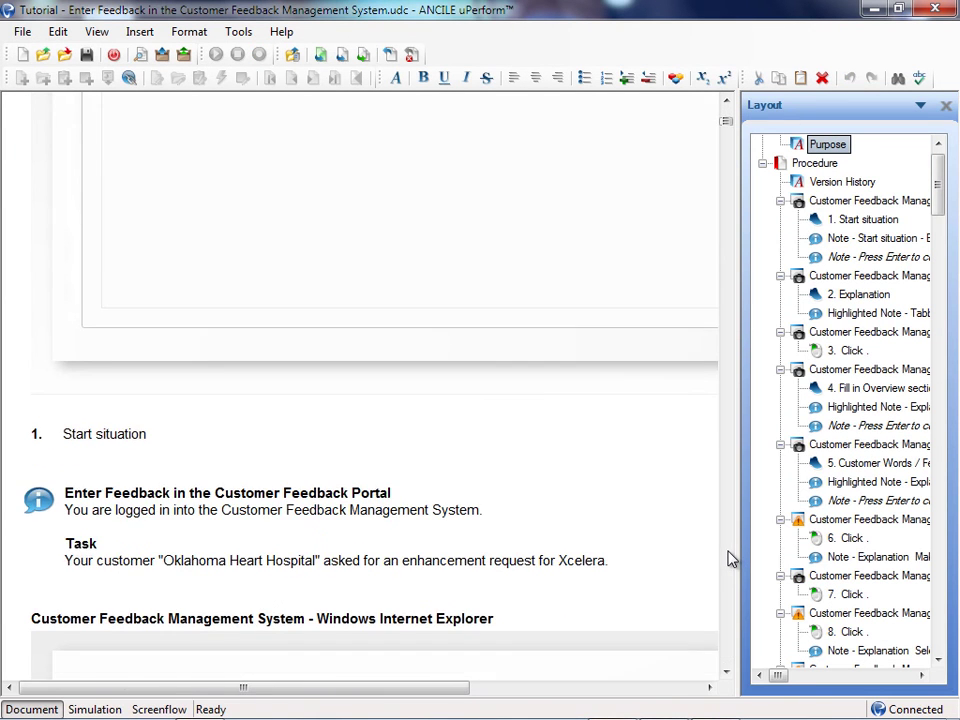
pyautogui.scroll(-8, 730, 559)
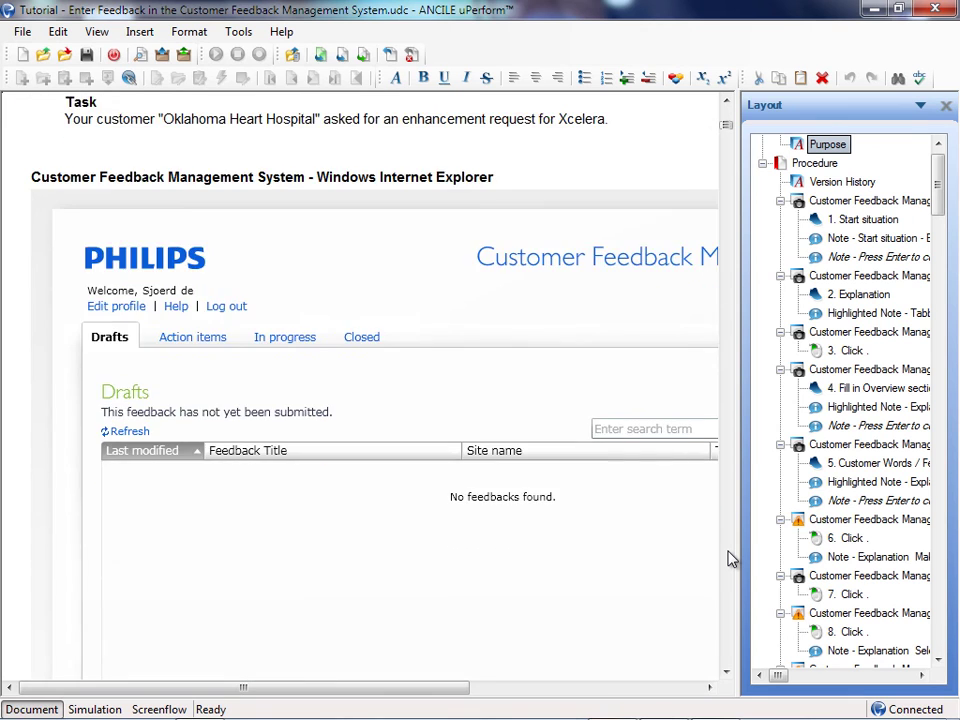
pyautogui.scroll(-8, 728, 559)
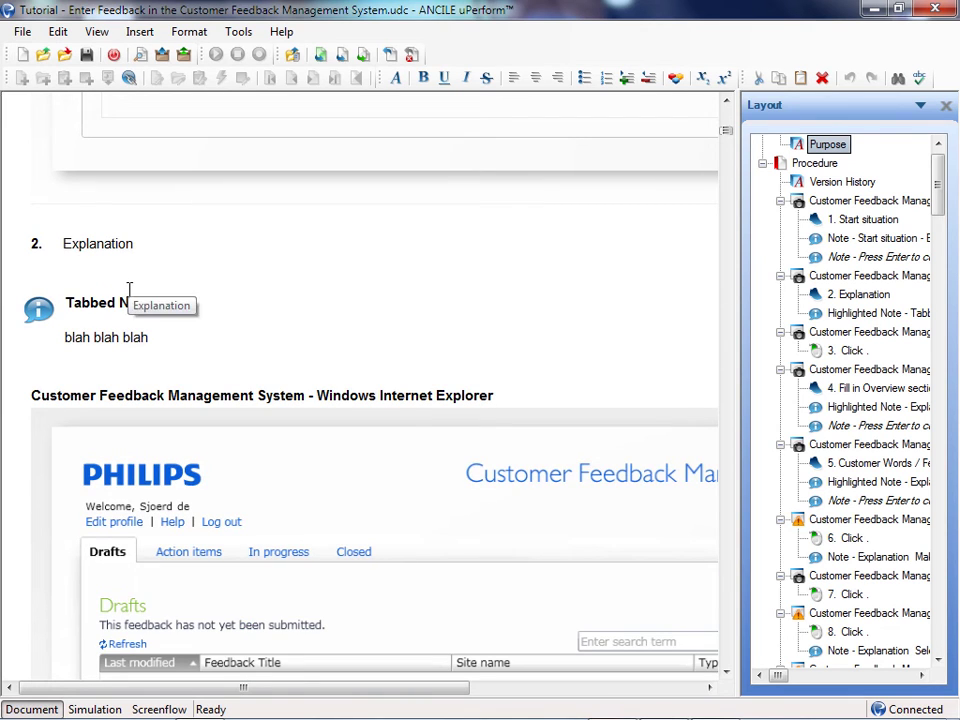
pyautogui.moveTo(137, 243); pyautogui.dragTo(69, 243)
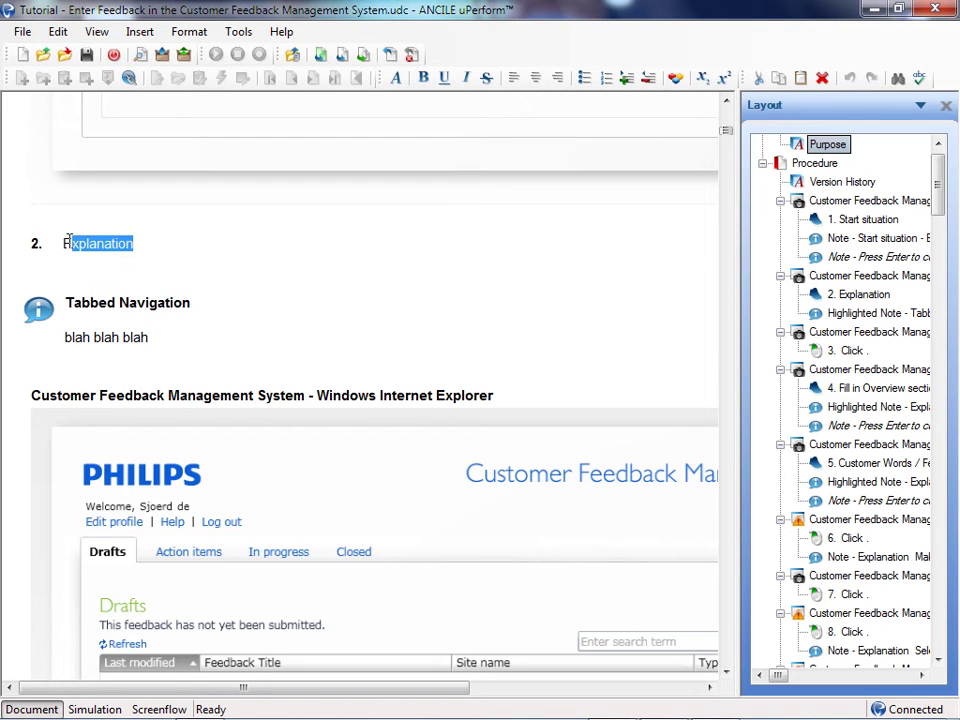
pyautogui.tripleClick(68, 302)
pyautogui.hotkey('ctrl', 'c')
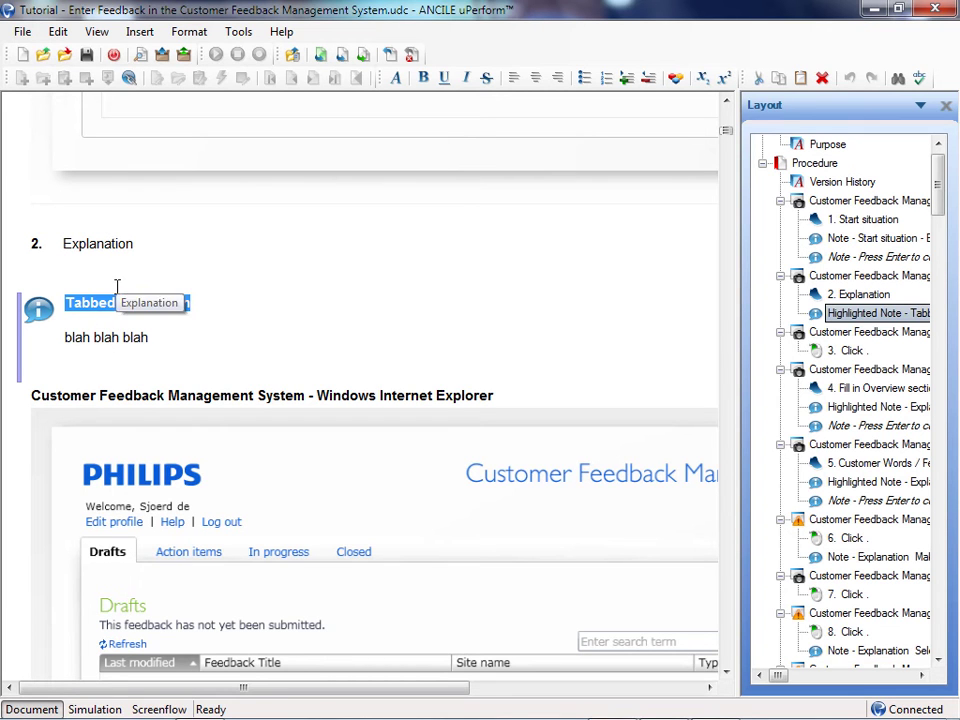
pyautogui.click(114, 242)
pyautogui.doubleClick(79, 250)
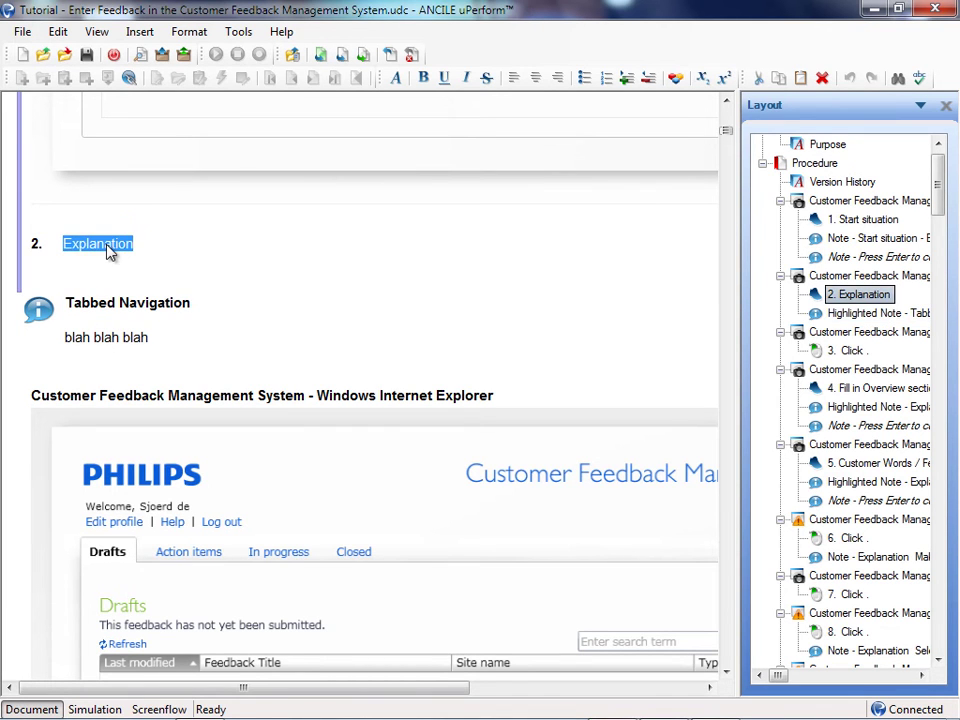
pyautogui.hotkey('ctrl', 'v')
# - Change the heading of the note under step 2 to "Explanation"
pyautogui.tripleClick(81, 300)
pyautogui.write('Ex')
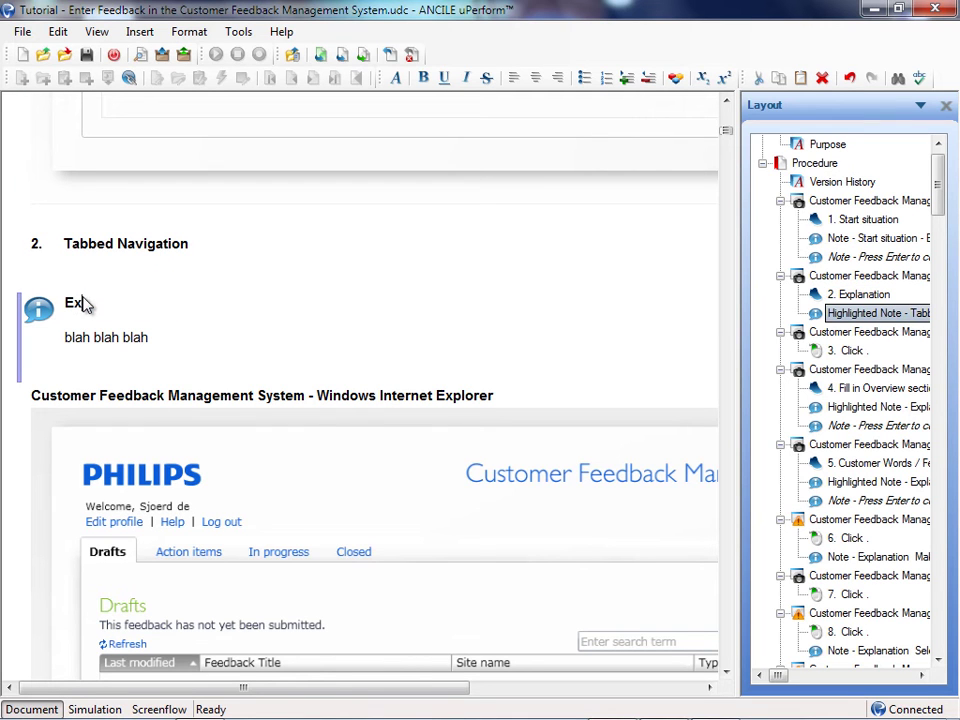
pyautogui.write('planation')
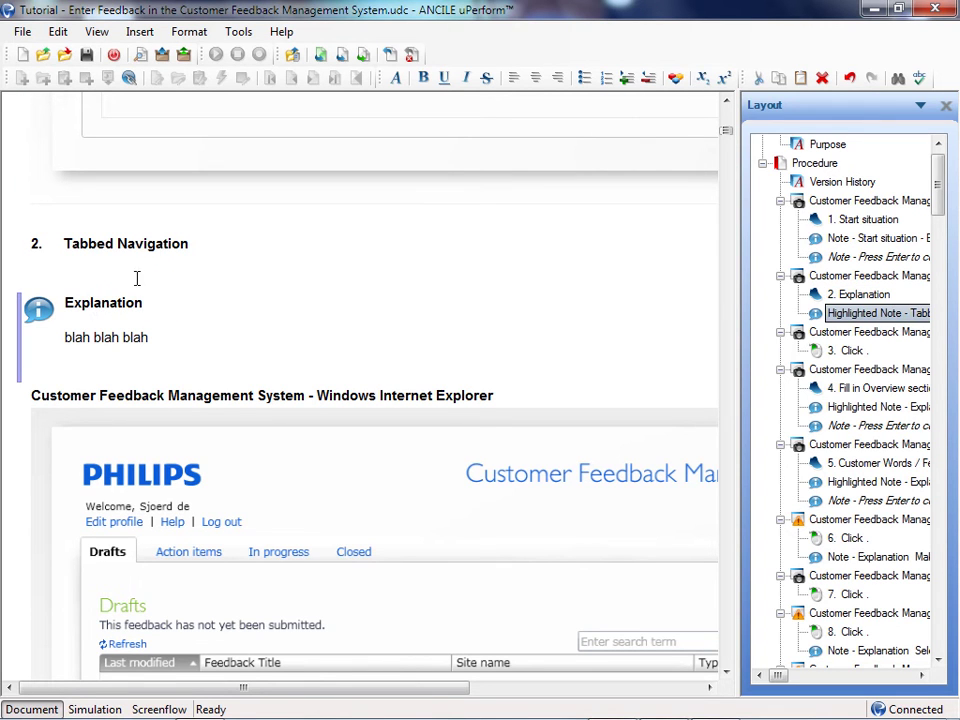
pyautogui.click(145, 267)
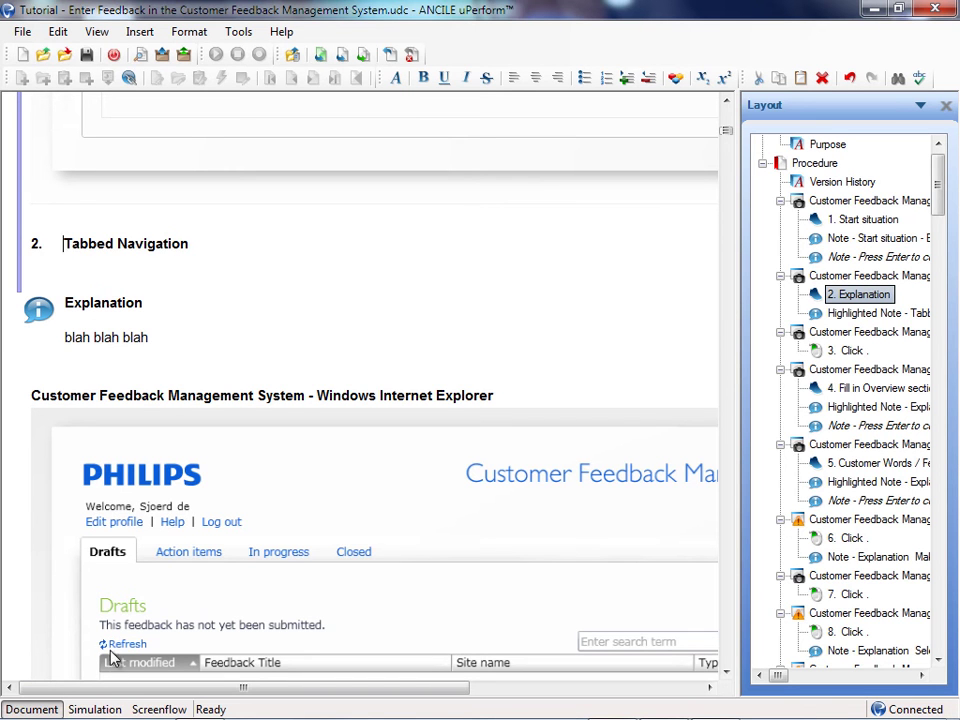
# - Return to the simulation view and compare the notes of the start situation step with those of the Tabbed Navigation step
pyautogui.click(102, 709)
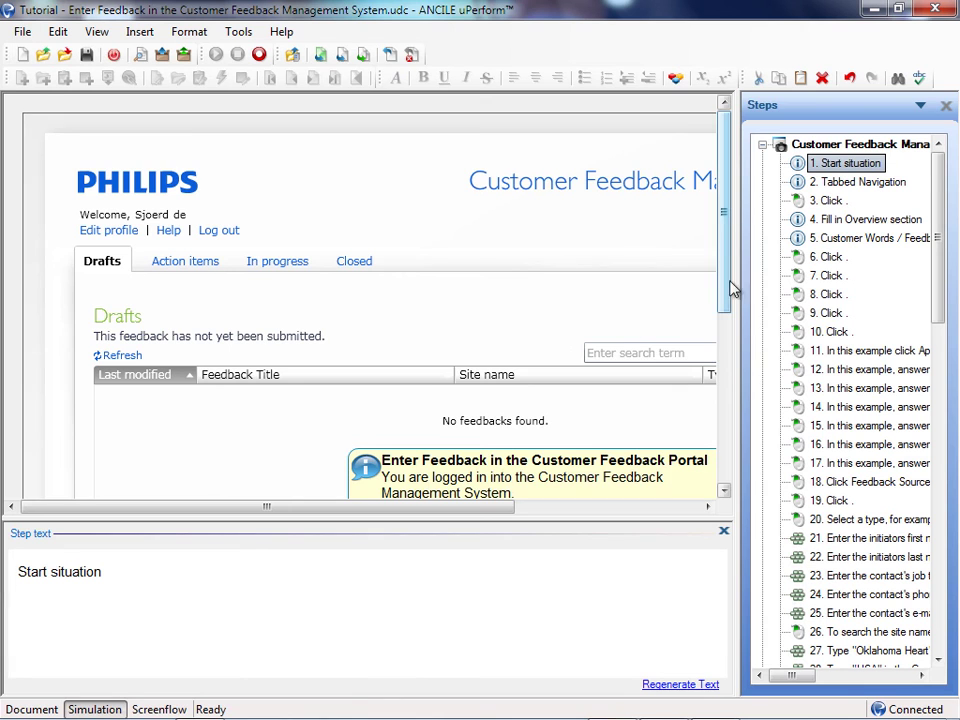
pyautogui.moveTo(726, 206); pyautogui.dragTo(728, 258)
pyautogui.moveTo(456, 506); pyautogui.dragTo(519, 510)
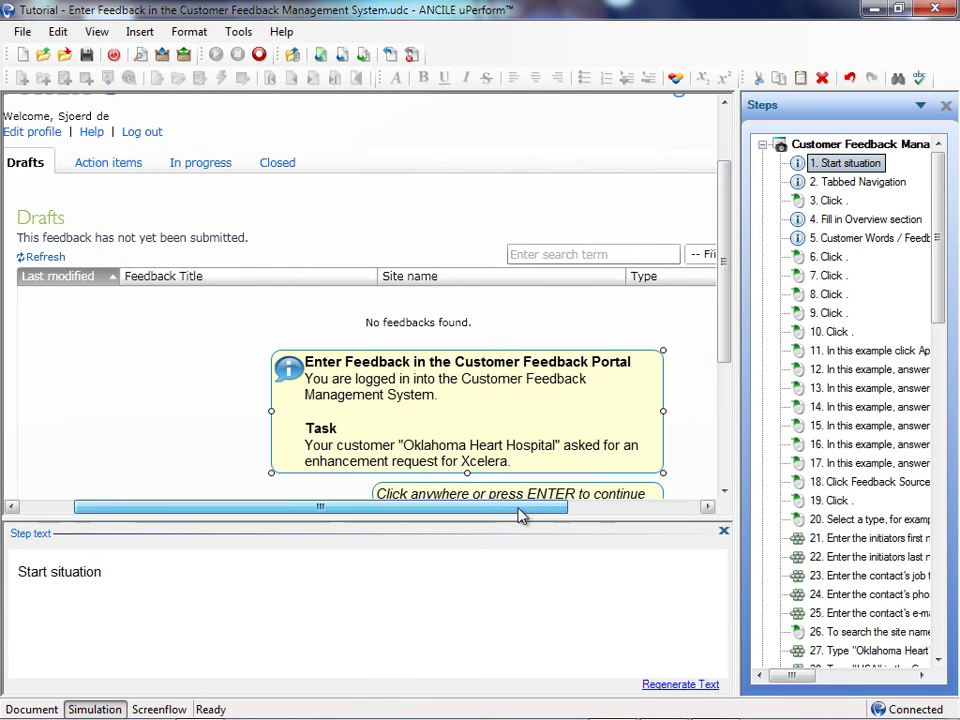
pyautogui.scroll(-1, 604, 336)
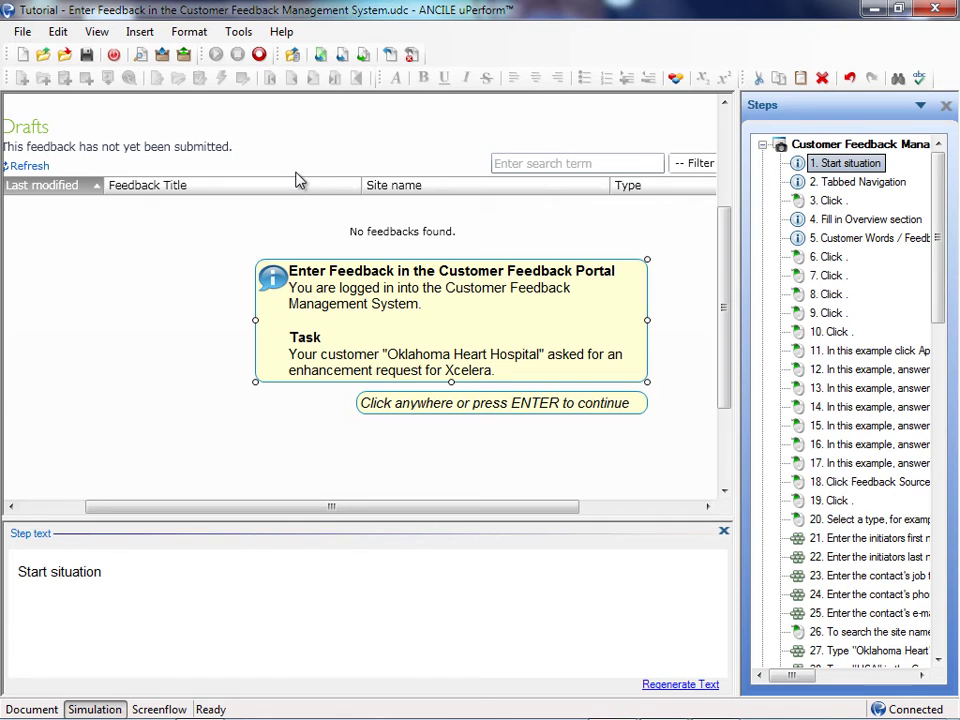
pyautogui.click(878, 185)
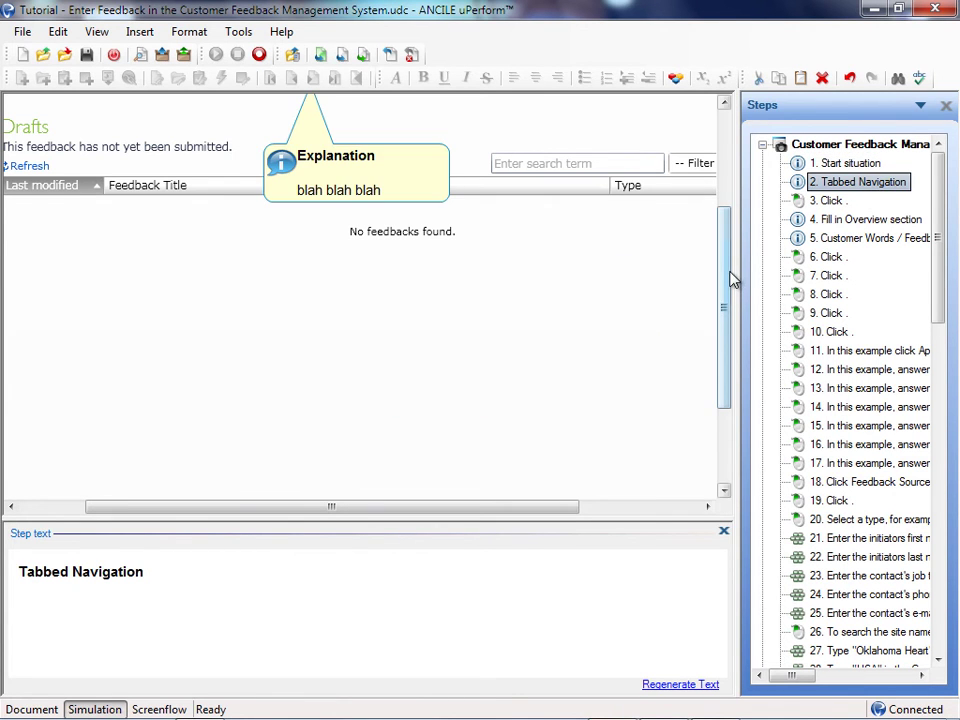
pyautogui.scroll(3, 729, 274)
pyautogui.moveTo(172, 506); pyautogui.dragTo(109, 504)
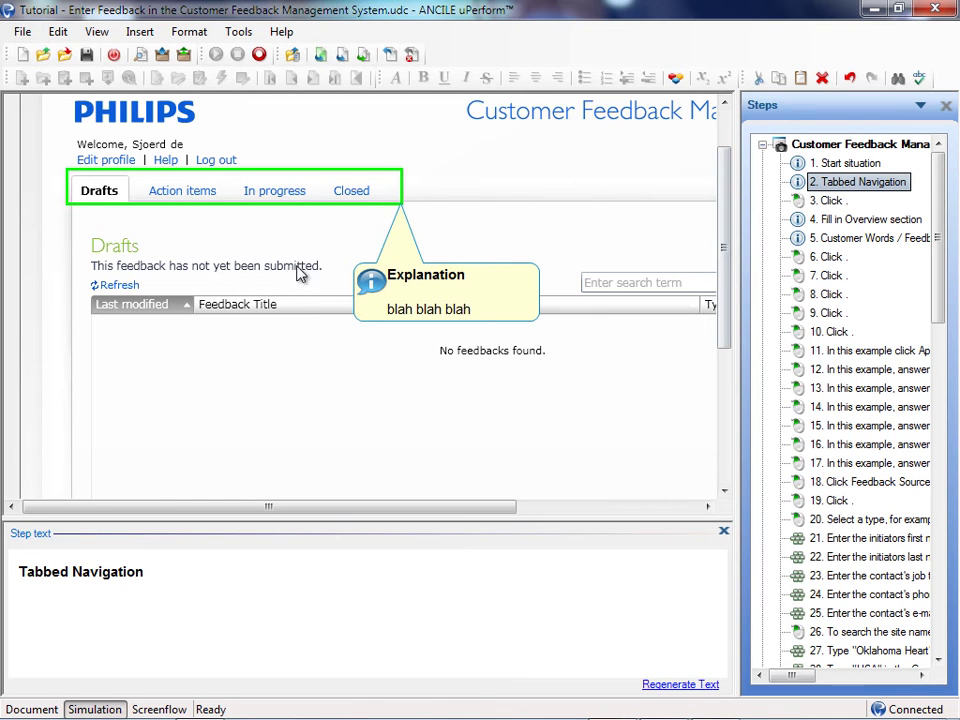
# - Insert a Press Enter to continue note in step 2, auto-size it and align it directly beneath the Explanation note
pyautogui.click(141, 33)
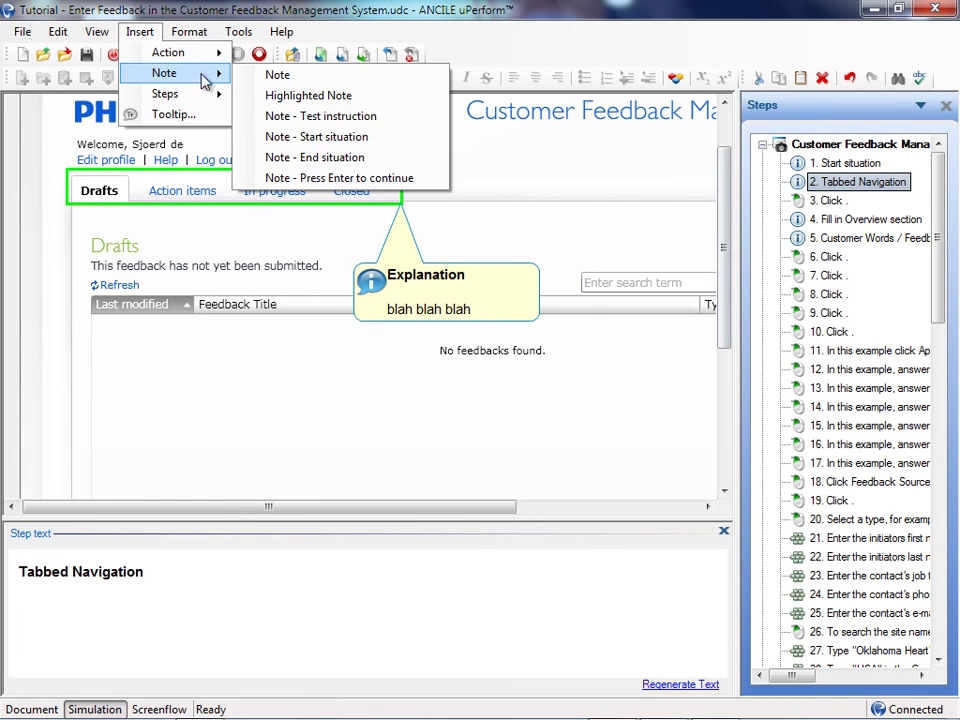
pyautogui.click(338, 190)
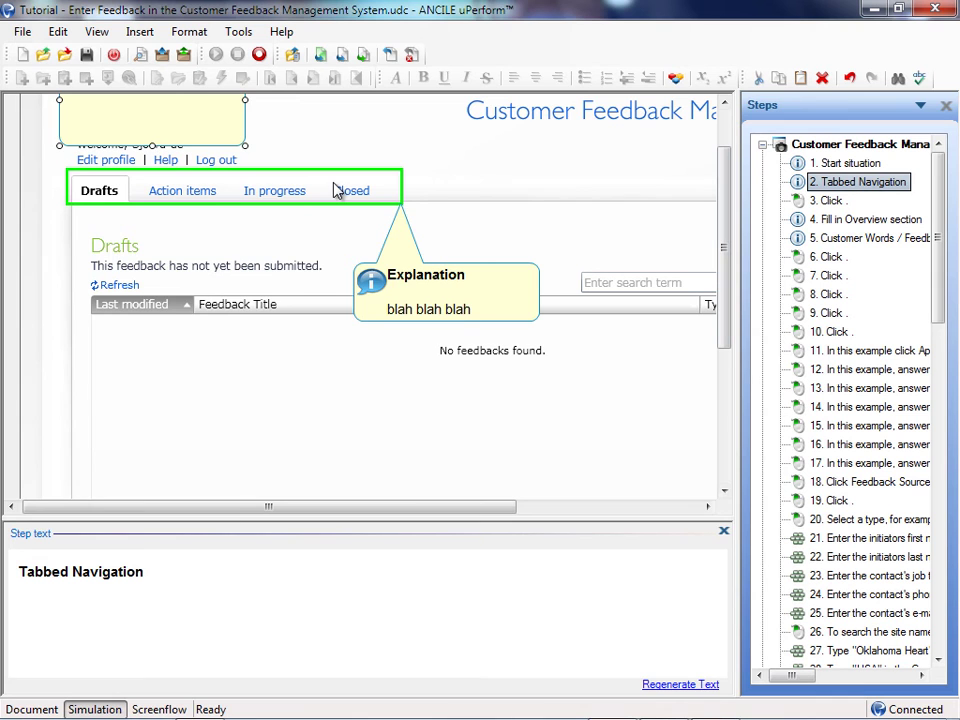
pyautogui.moveTo(199, 122); pyautogui.dragTo(503, 399)
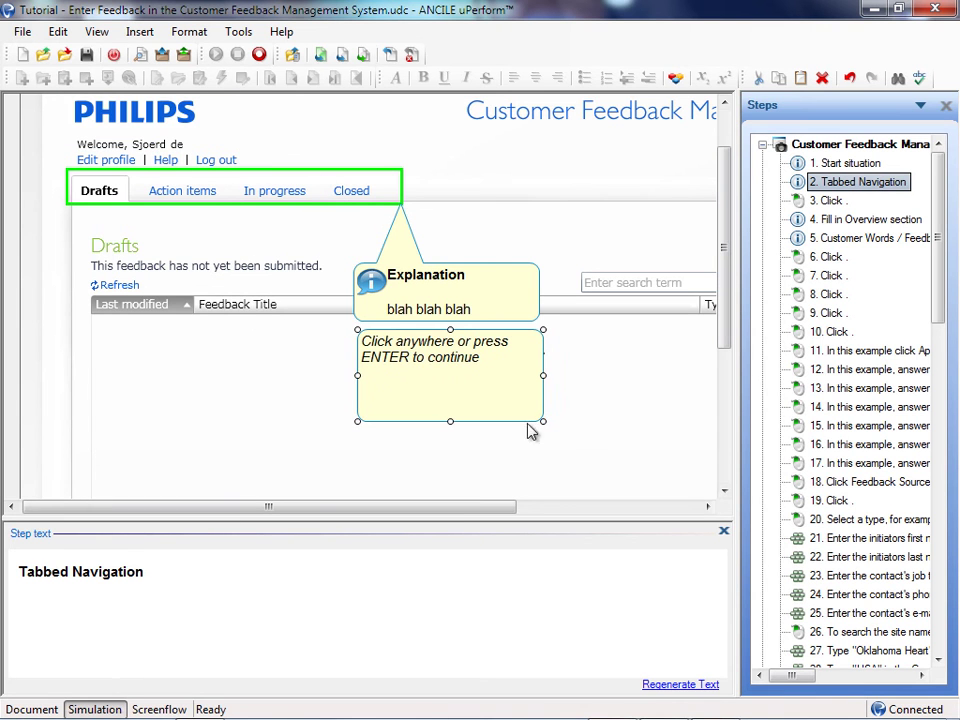
pyautogui.rightClick(514, 401)
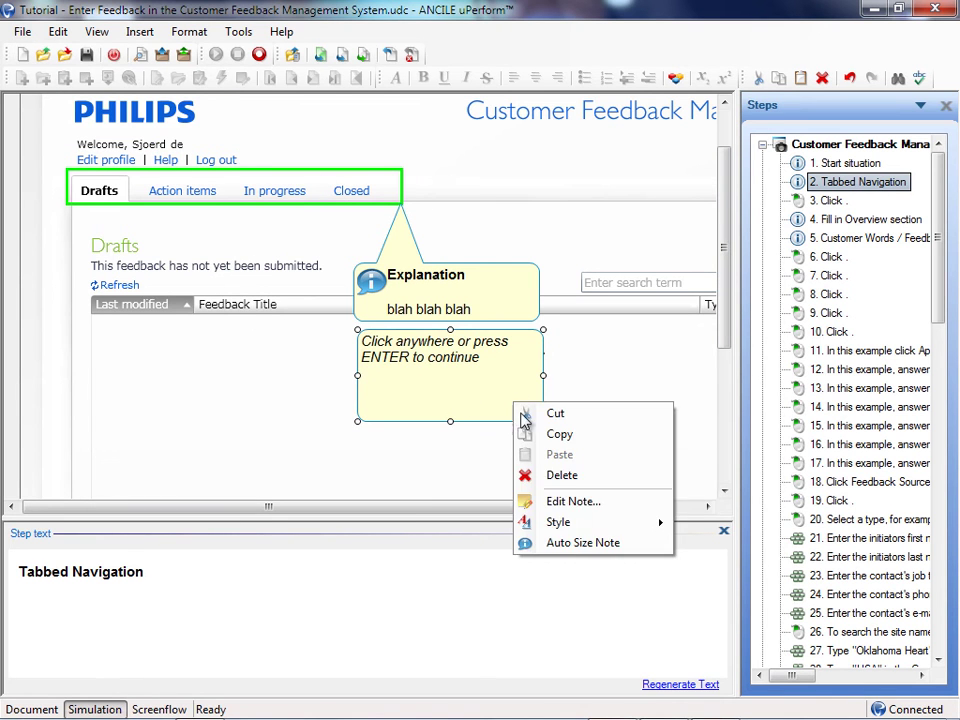
pyautogui.click(581, 543)
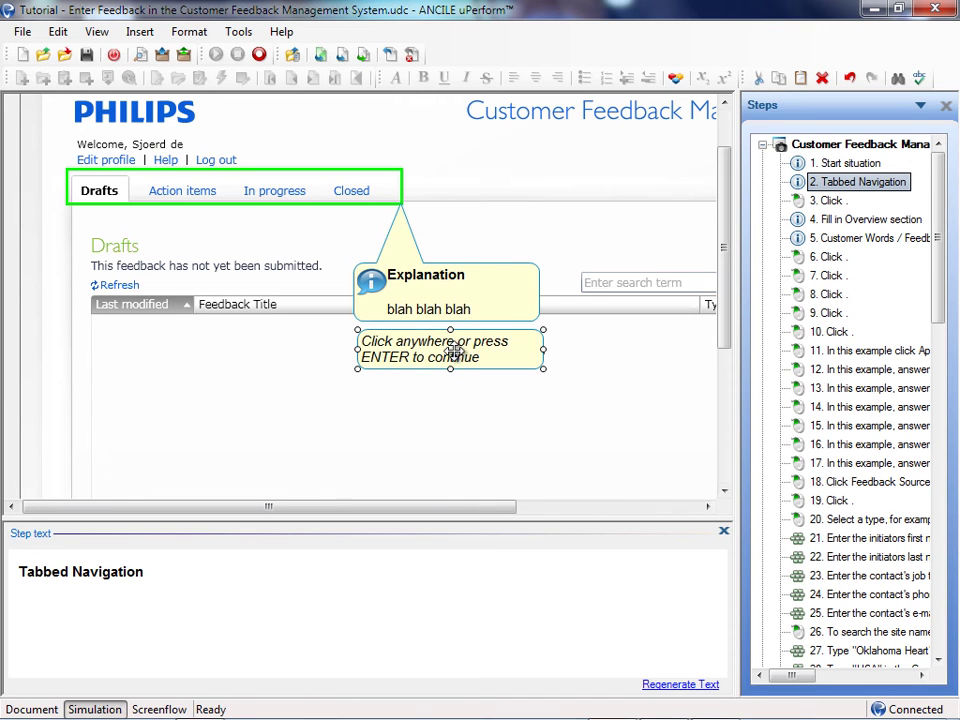
pyautogui.moveTo(452, 349); pyautogui.dragTo(446, 349)
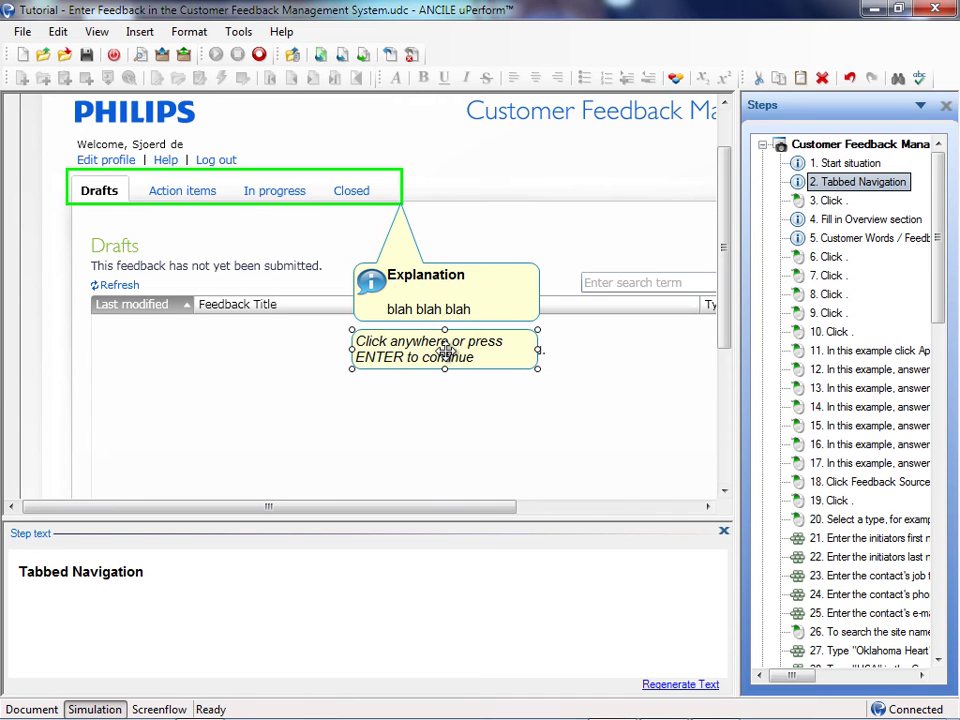
# - Check the document and simulation view visibility settings of the Press Enter to continue note in step 2
pyautogui.rightClick(516, 347)
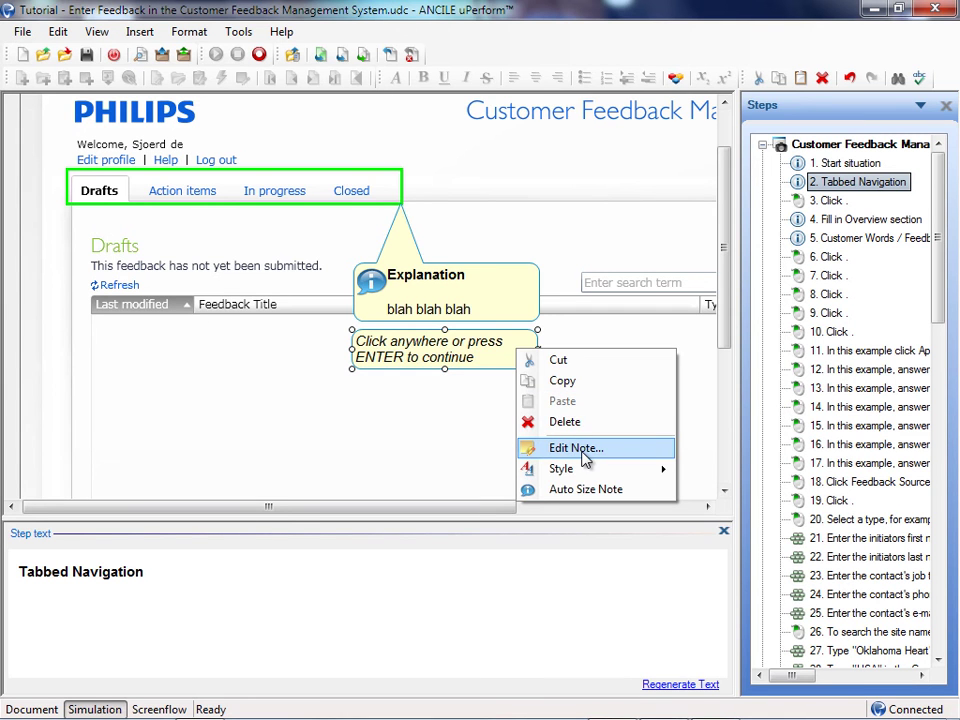
pyautogui.click(576, 448)
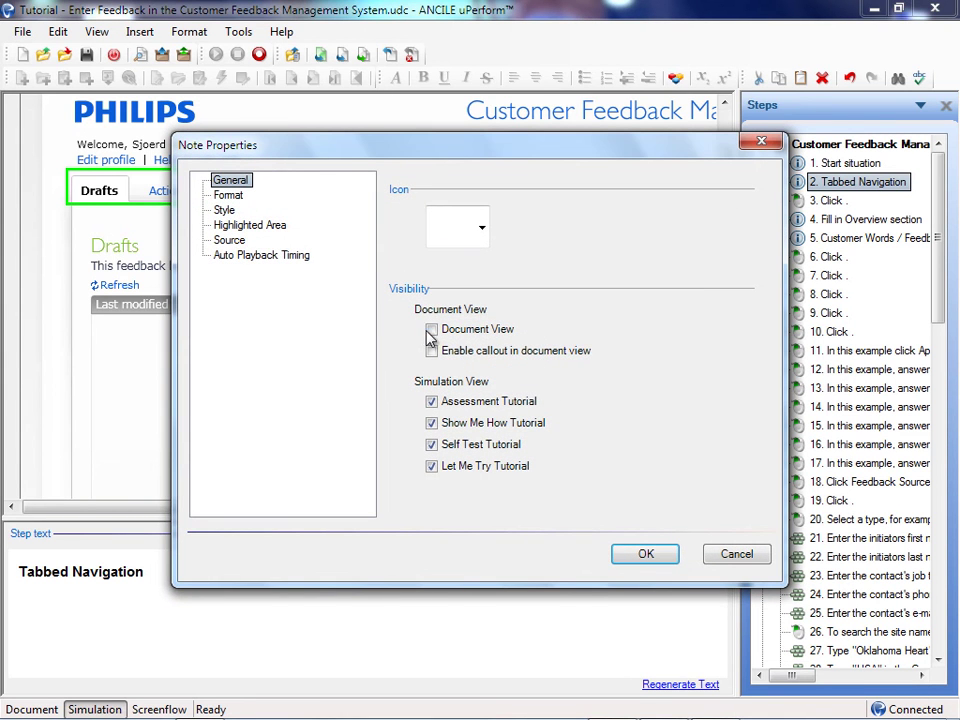
pyautogui.click(431, 334)
pyautogui.click(716, 552)
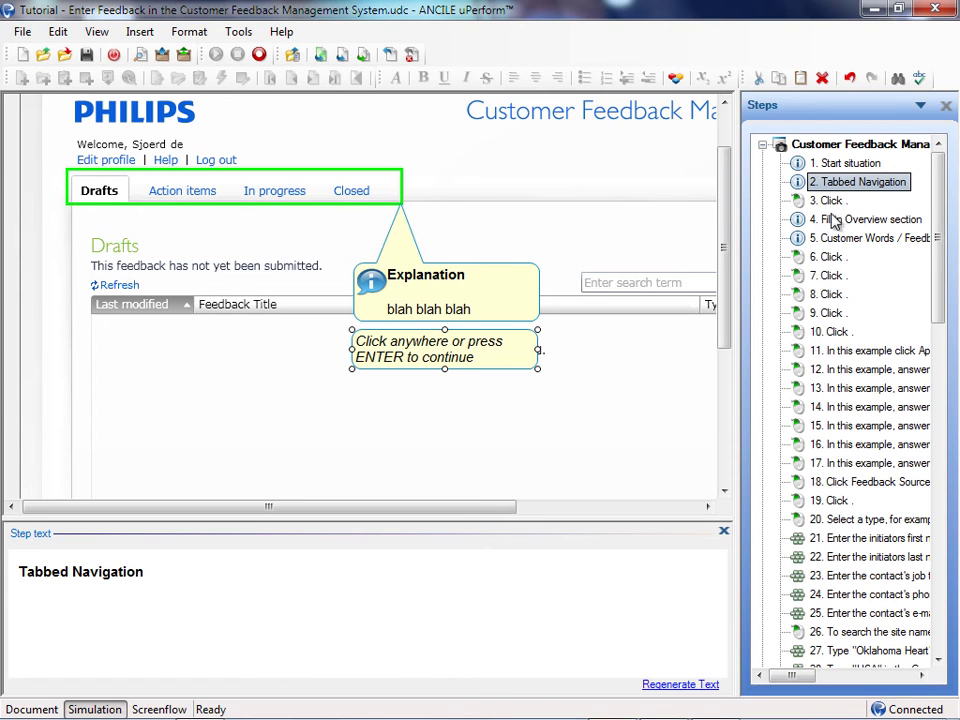
# - In step 3, insert a standard Explanation note and place it above the Click Create note
pyautogui.click(831, 202)
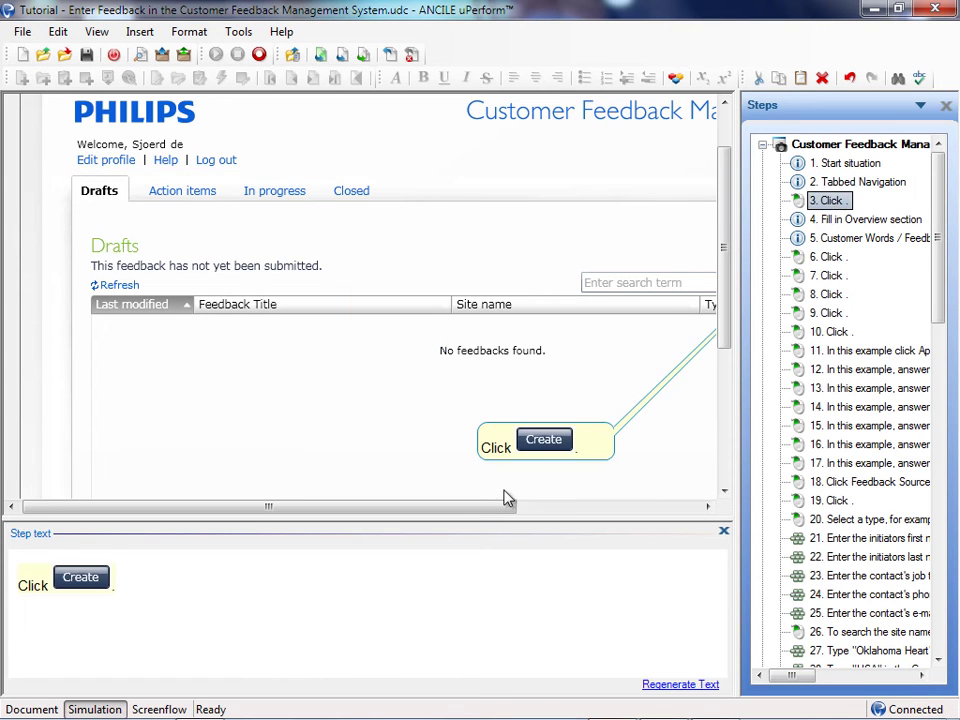
pyautogui.moveTo(493, 506); pyautogui.dragTo(649, 508)
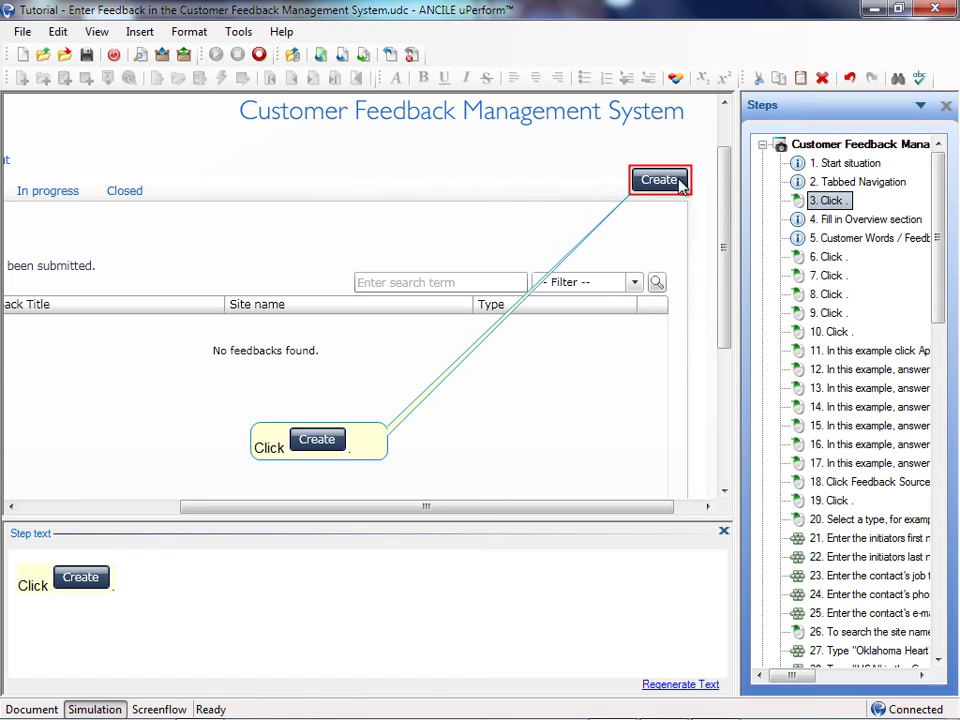
pyautogui.click(260, 447)
pyautogui.click(258, 447)
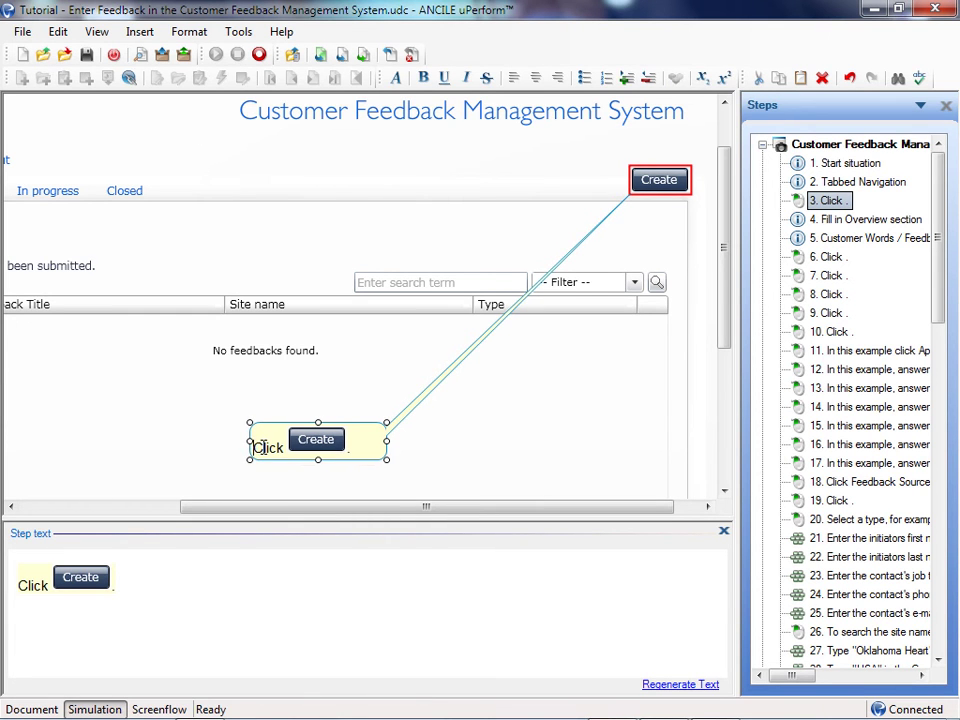
pyautogui.click(138, 33)
pyautogui.moveTo(158, 60)
pyautogui.click(272, 72)
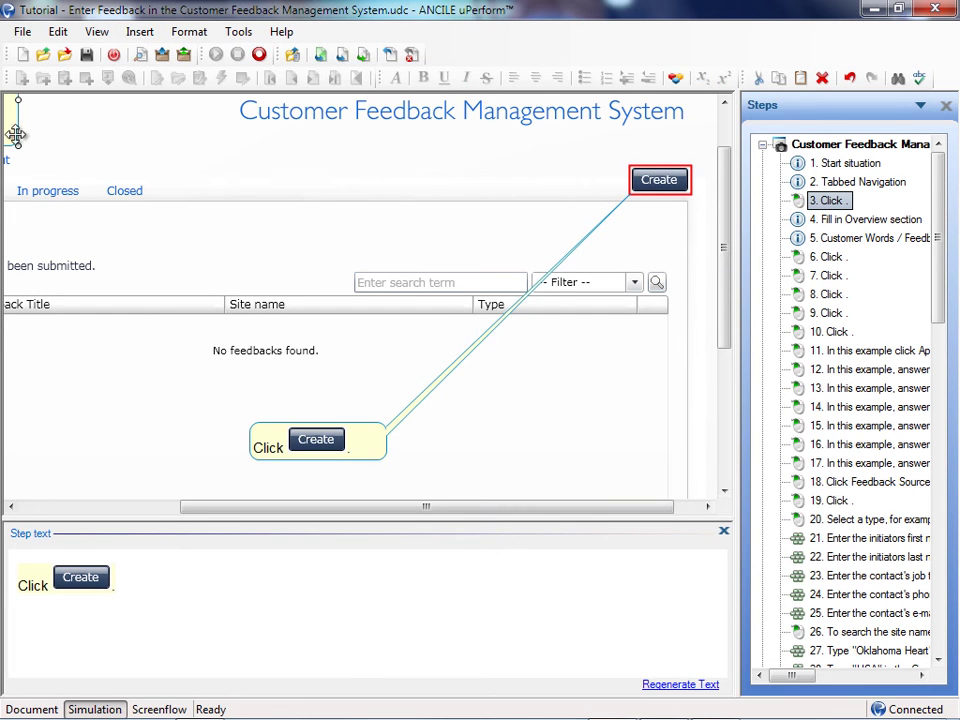
pyautogui.moveTo(16, 135); pyautogui.dragTo(379, 399)
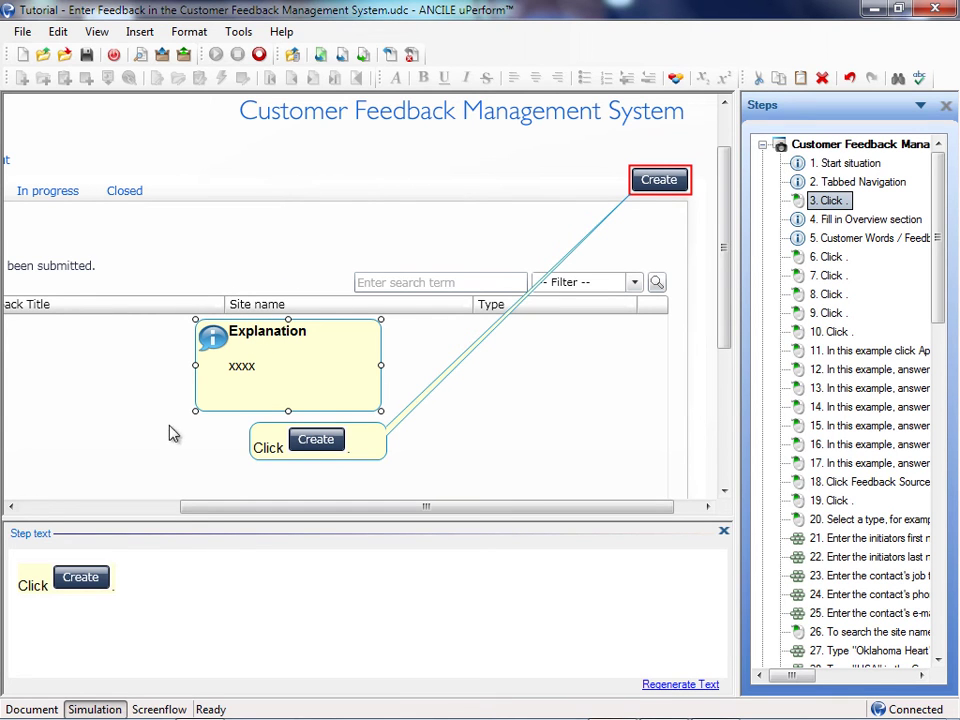
# - Try other positions for step 3's Explanation note, return it above the Click Create note, and widen it
pyautogui.moveTo(323, 368); pyautogui.dragTo(421, 460)
pyautogui.scroll(-2, 551, 379)
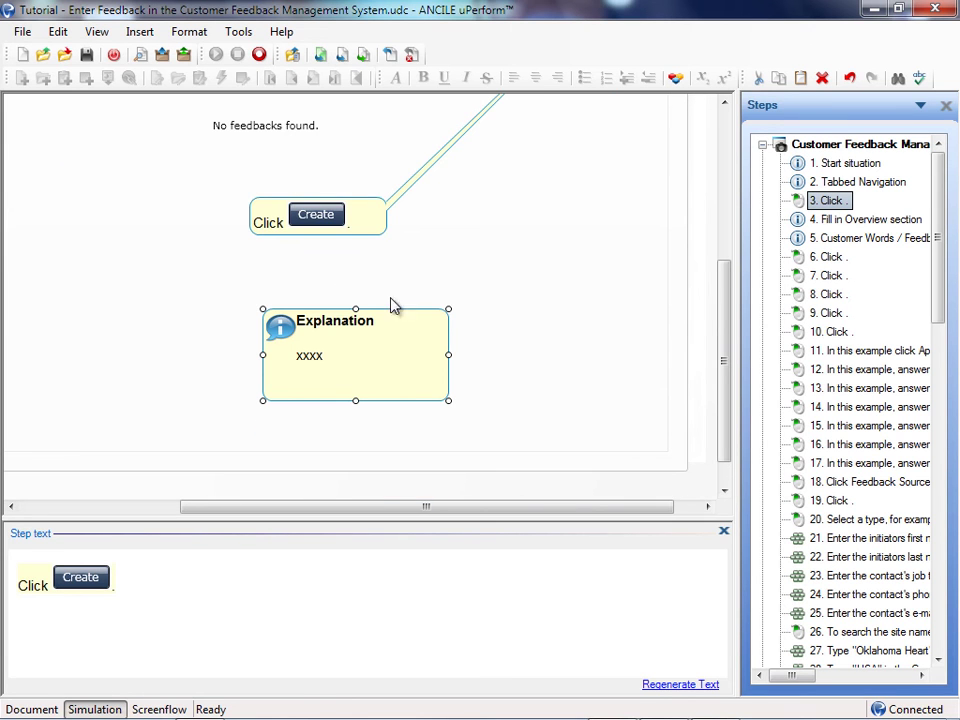
pyautogui.moveTo(399, 343); pyautogui.dragTo(146, 317)
pyautogui.moveTo(86, 326); pyautogui.dragTo(261, 242)
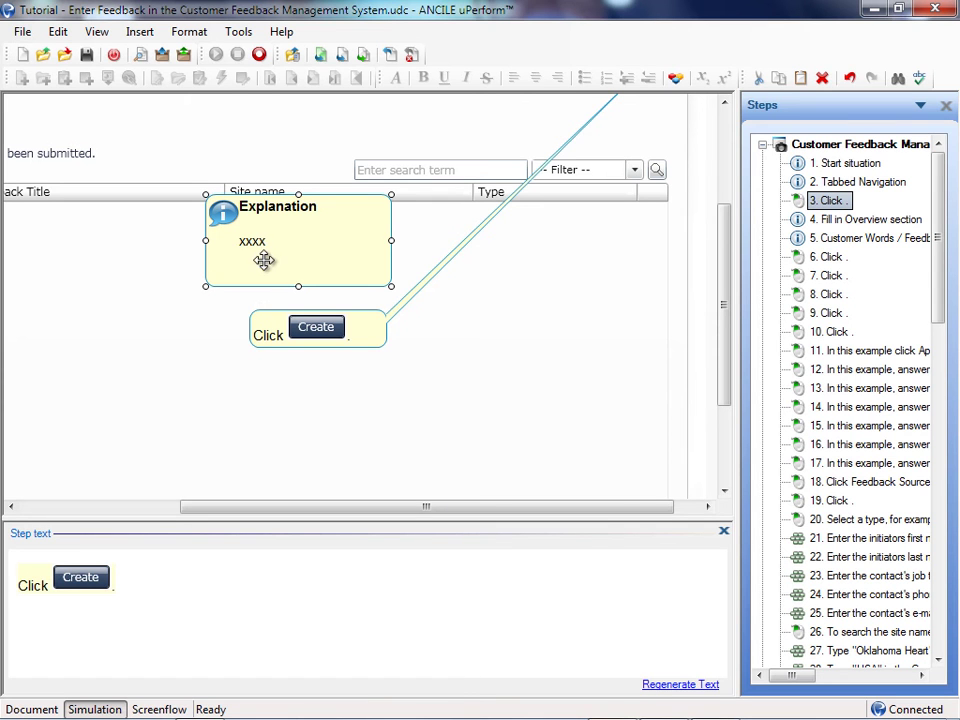
pyautogui.moveTo(205, 240); pyautogui.dragTo(146, 241)
pyautogui.click(537, 352)
pyautogui.click(281, 242)
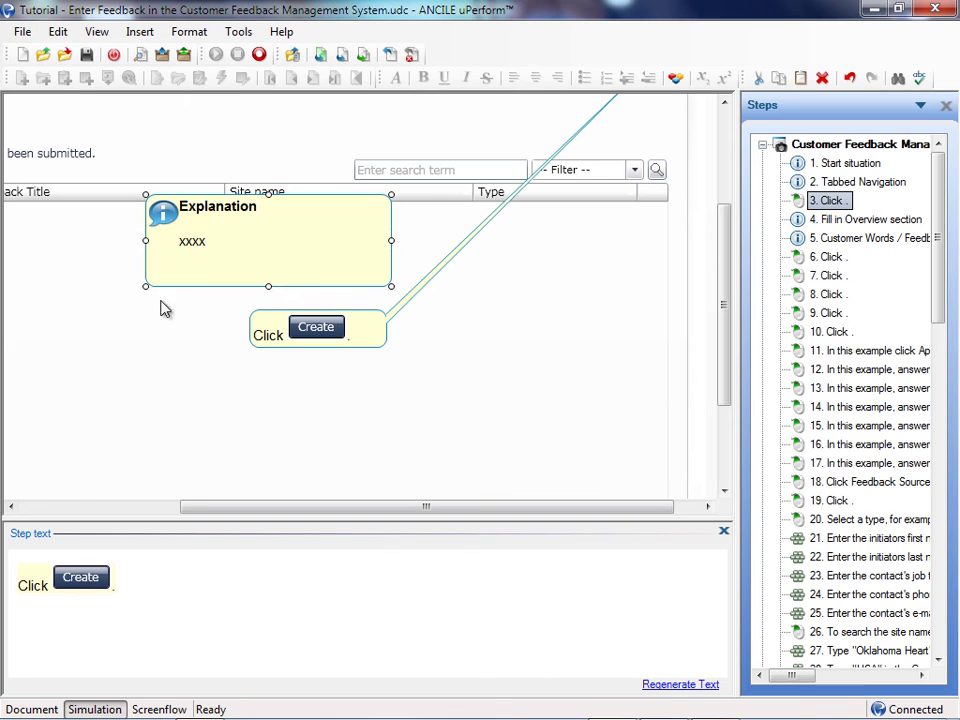
# - Resize step 3's Click Create note so it fits closely around its text and button image
pyautogui.click(255, 330)
pyautogui.moveTo(250, 328); pyautogui.dragTo(150, 313)
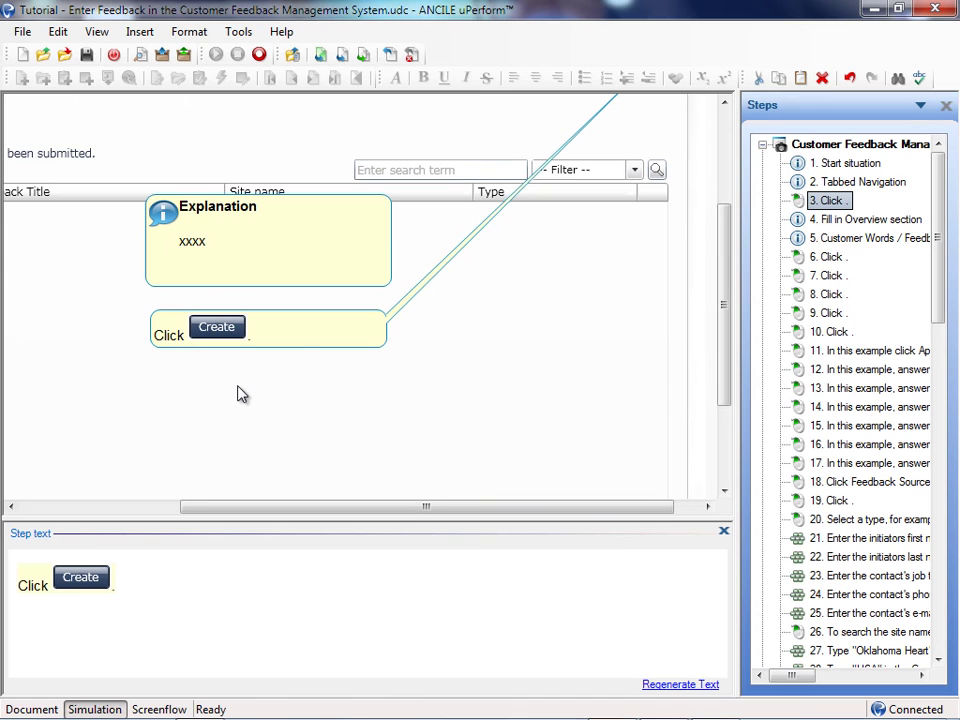
pyautogui.click(261, 328)
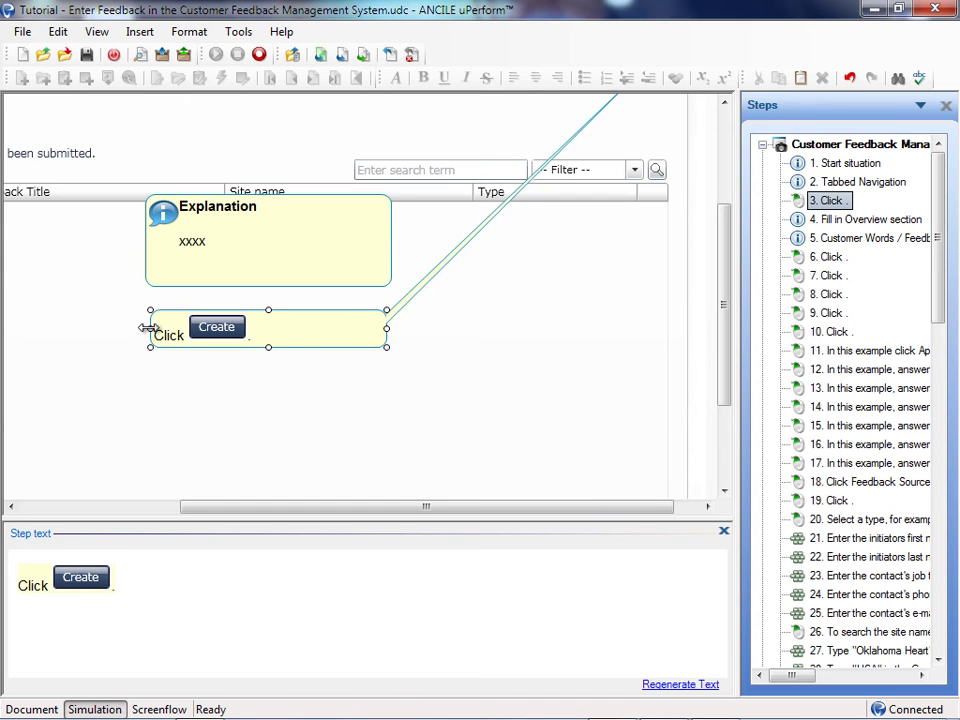
pyautogui.moveTo(148, 328); pyautogui.dragTo(275, 330)
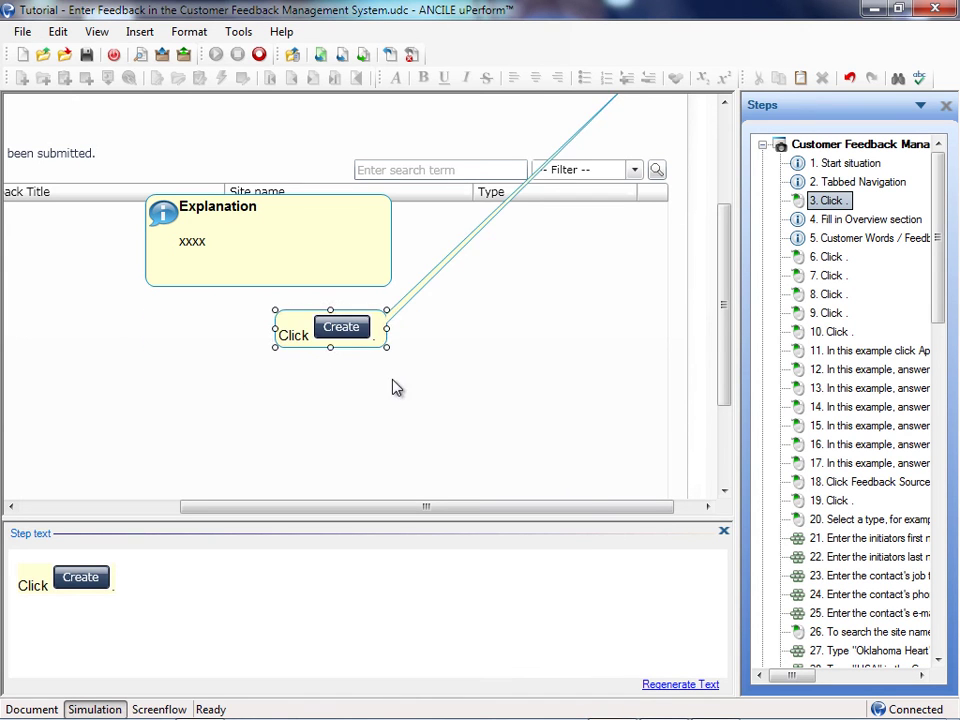
# - Align the right edges of the Explanation and Click Create notes and bring the Click Create note up directly beneath the explanation
pyautogui.click(371, 210)
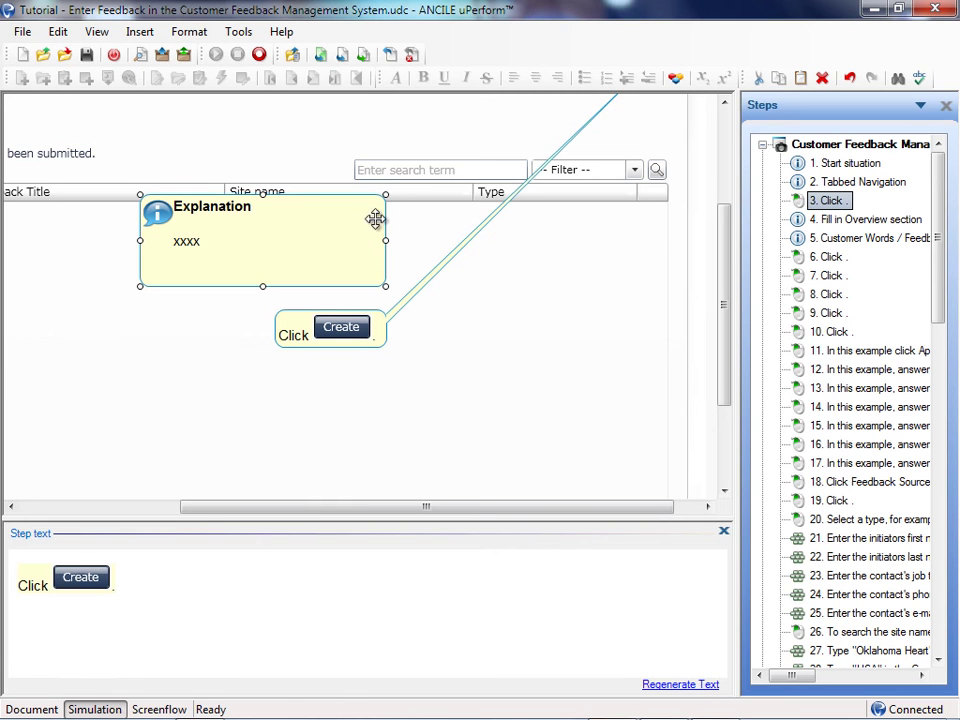
pyautogui.click(325, 330)
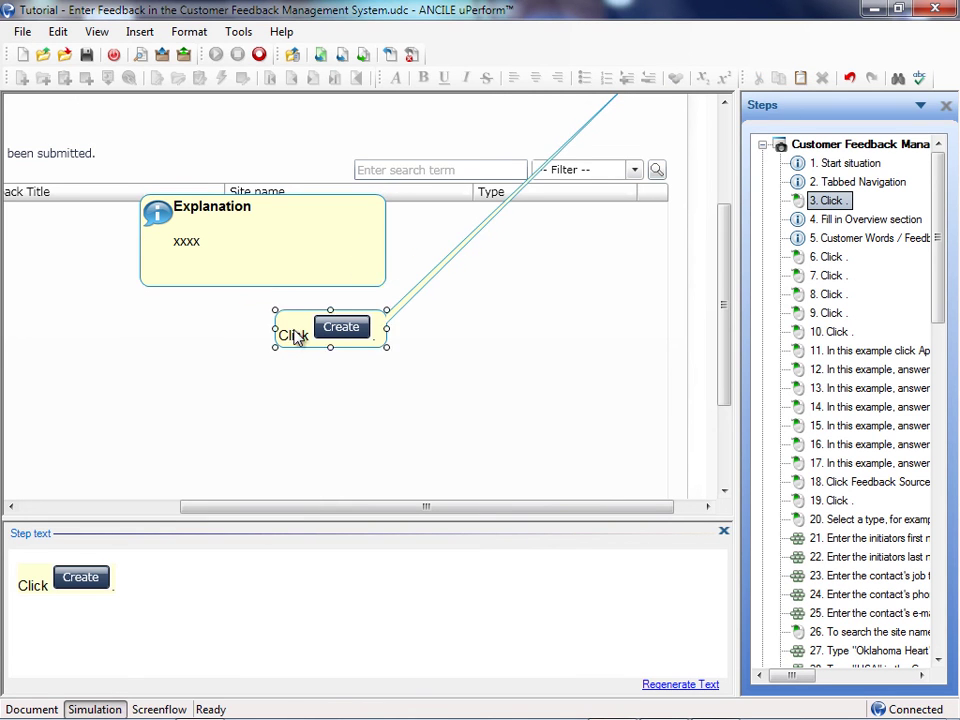
pyautogui.moveTo(288, 335)
pyautogui.mouseDown()
pyautogui.moveTo(160, 325)
pyautogui.moveTo(291, 321)
pyautogui.mouseUp()
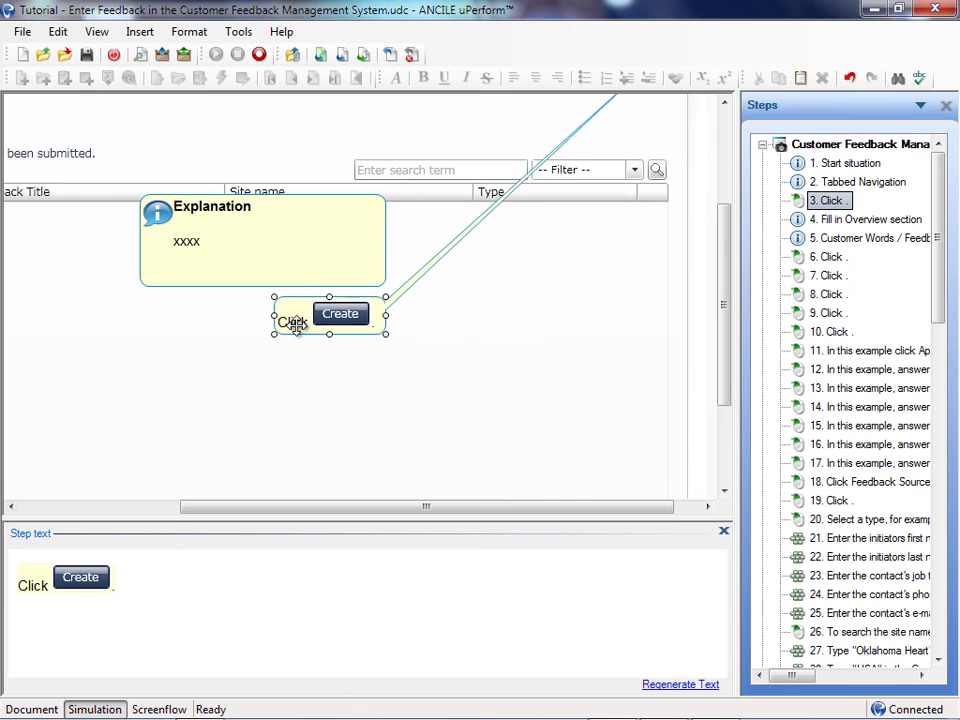
pyautogui.click(454, 390)
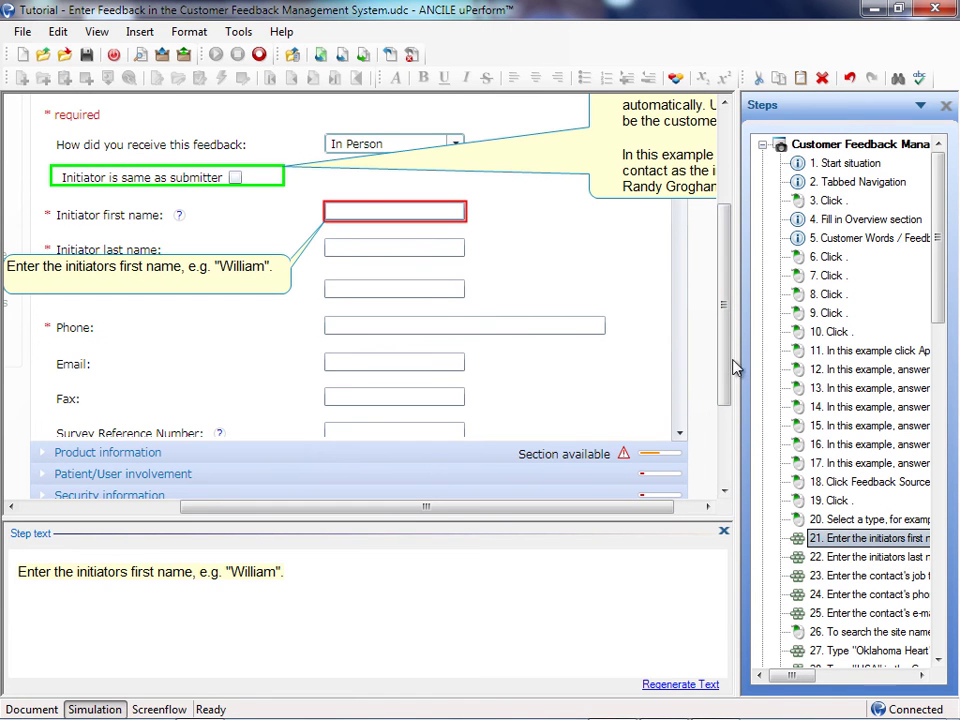
# - In step 21, move the Explanation note closer to the highlighted "Initiator is same as submitter" checkbox and duplicate the step
pyautogui.moveTo(727, 362); pyautogui.dragTo(643, 259)
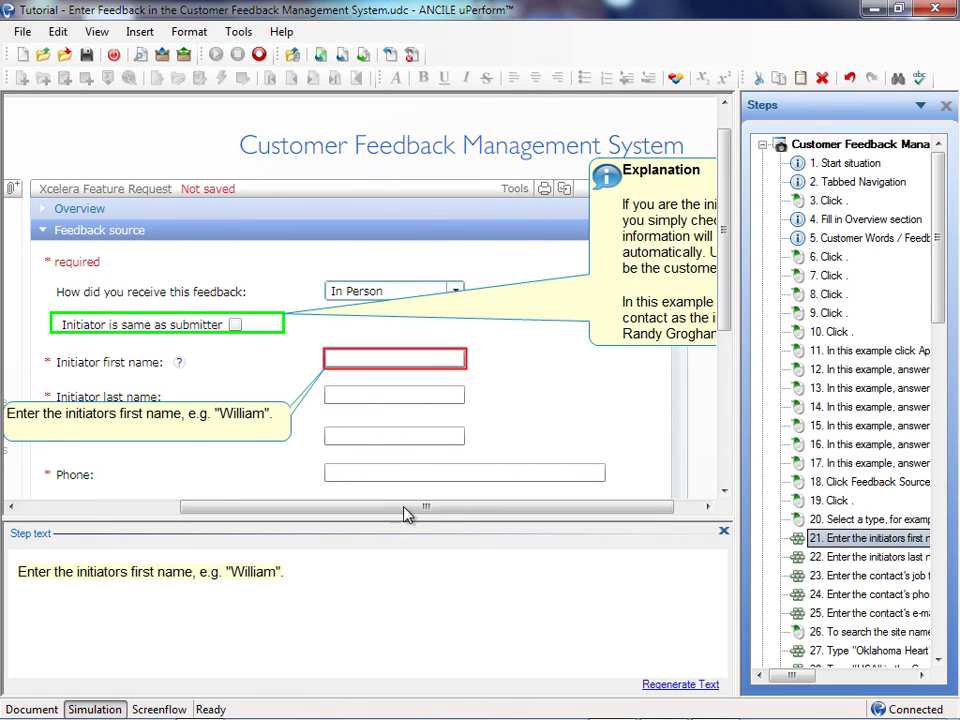
pyautogui.moveTo(661, 302); pyautogui.dragTo(552, 288)
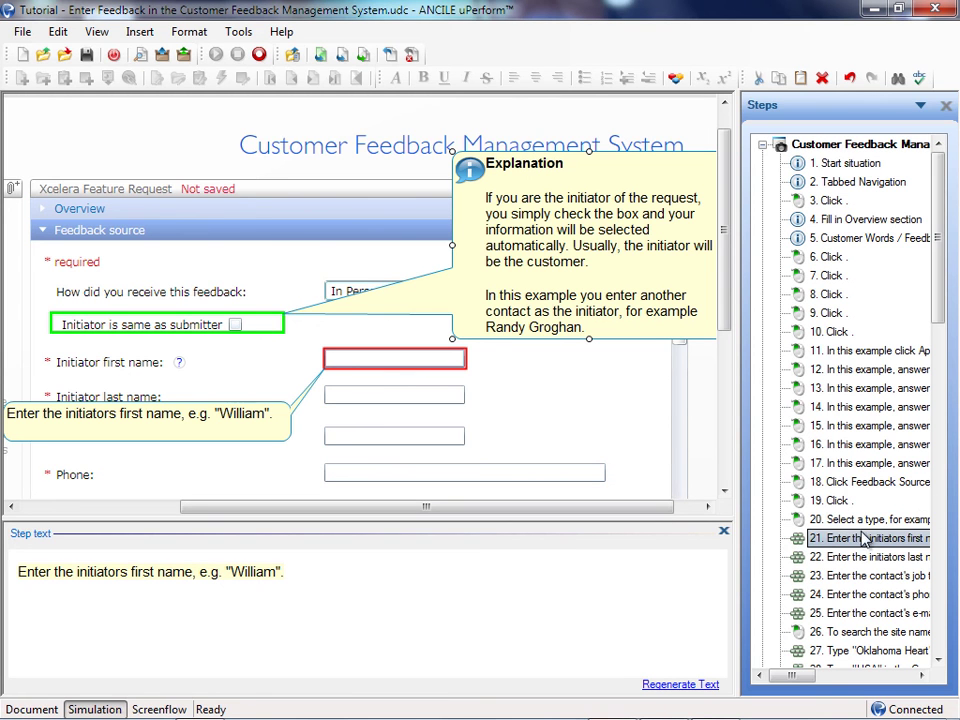
pyautogui.rightClick(924, 538)
pyautogui.click(857, 563)
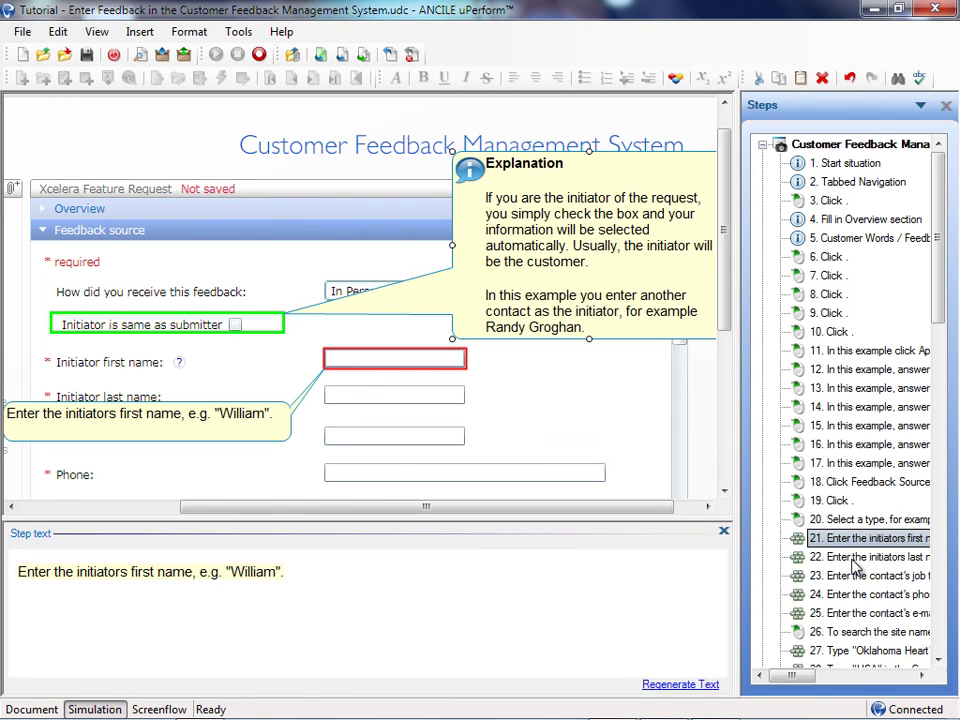
pyautogui.rightClick(855, 541)
pyautogui.click(851, 591)
pyautogui.scroll(-7, 853, 574)
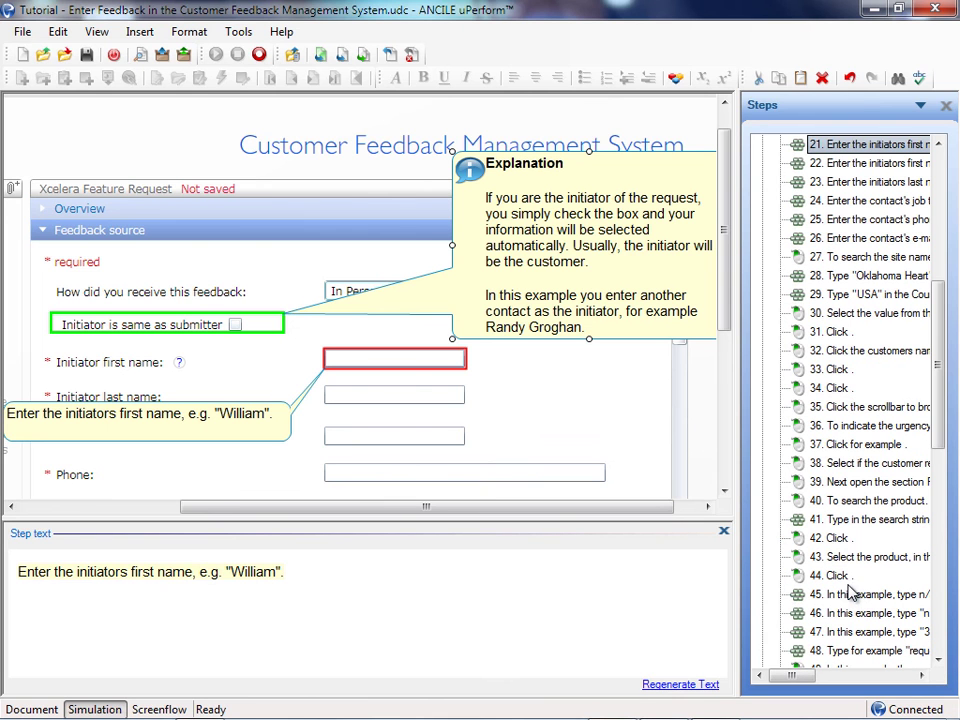
pyautogui.click(936, 212)
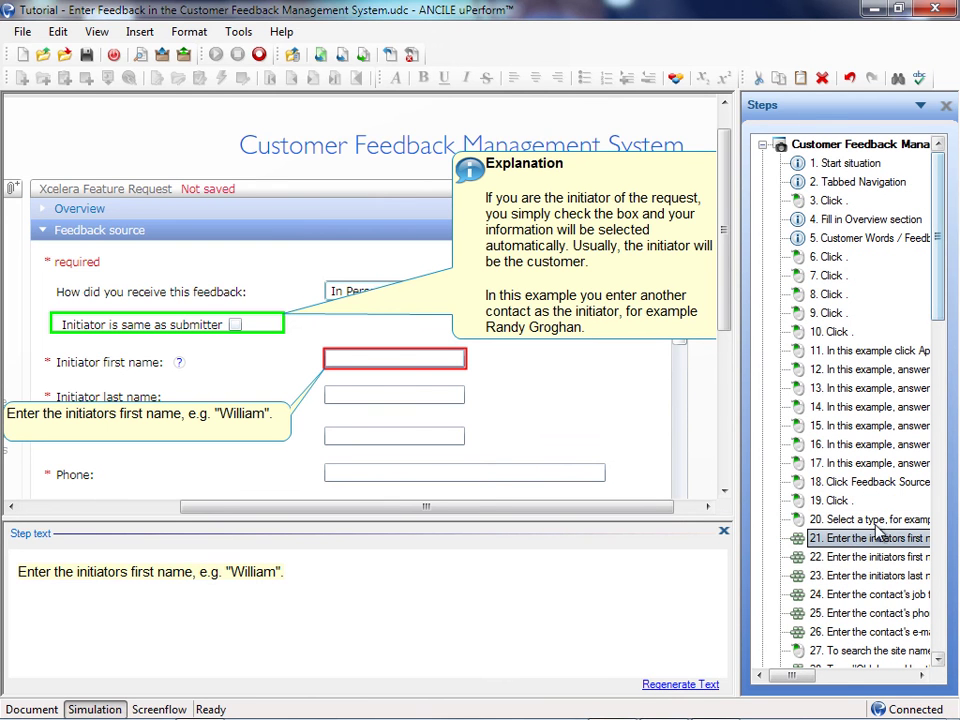
# - Delete the Initiator first name field action from the first copy of step 21 and enter "Initiat" as its step text
pyautogui.click(357, 362)
pyautogui.press('Delete')
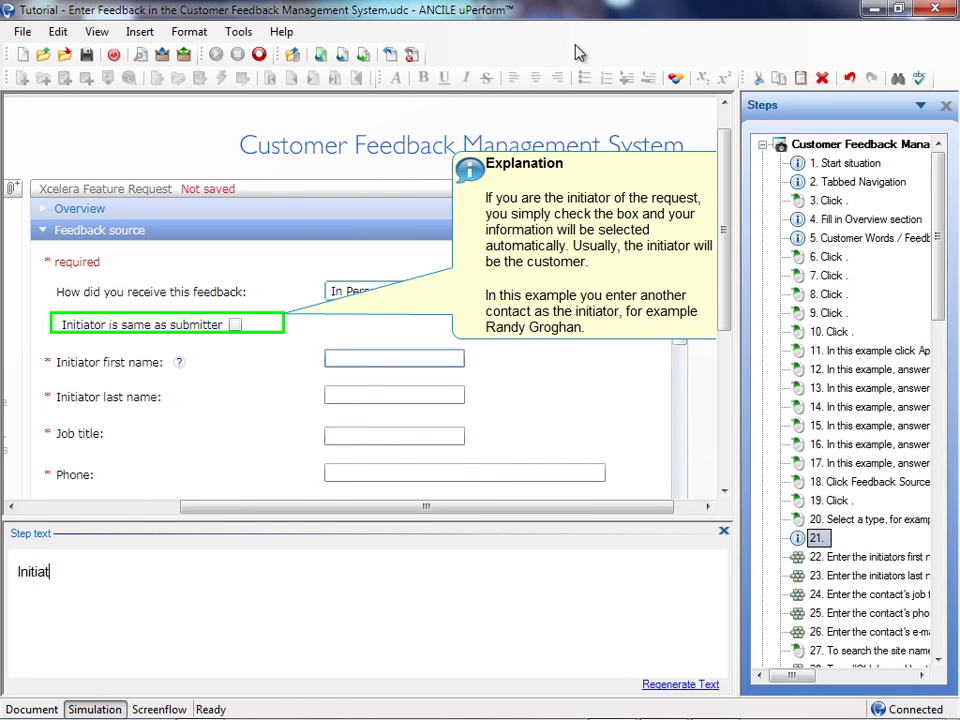
pyautogui.click(540, 176)
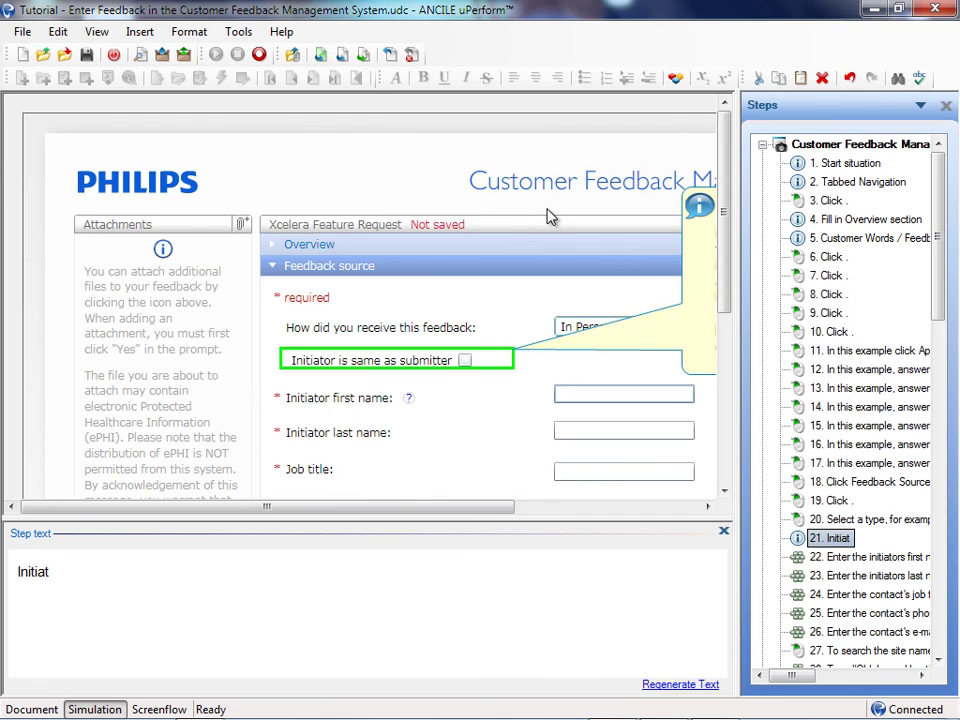
# - Change the heading of the Explanation note in step 21 to "Initiator is submitter"
pyautogui.moveTo(455, 507); pyautogui.dragTo(600, 515)
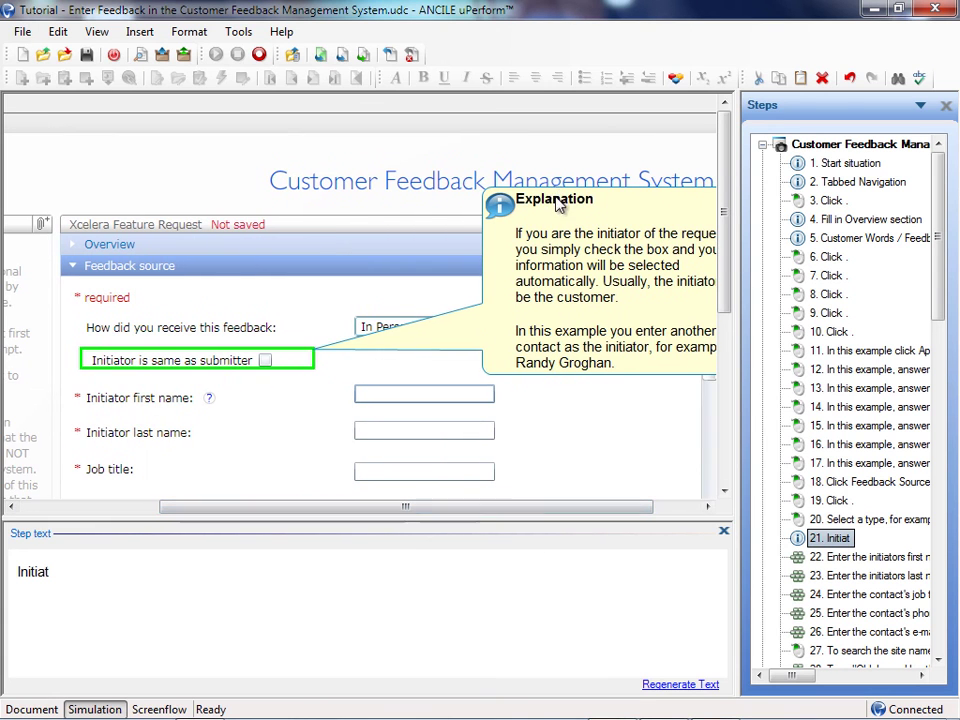
pyautogui.click(552, 203)
pyautogui.doubleClick(552, 203)
pyautogui.write('Initiator is submitter')
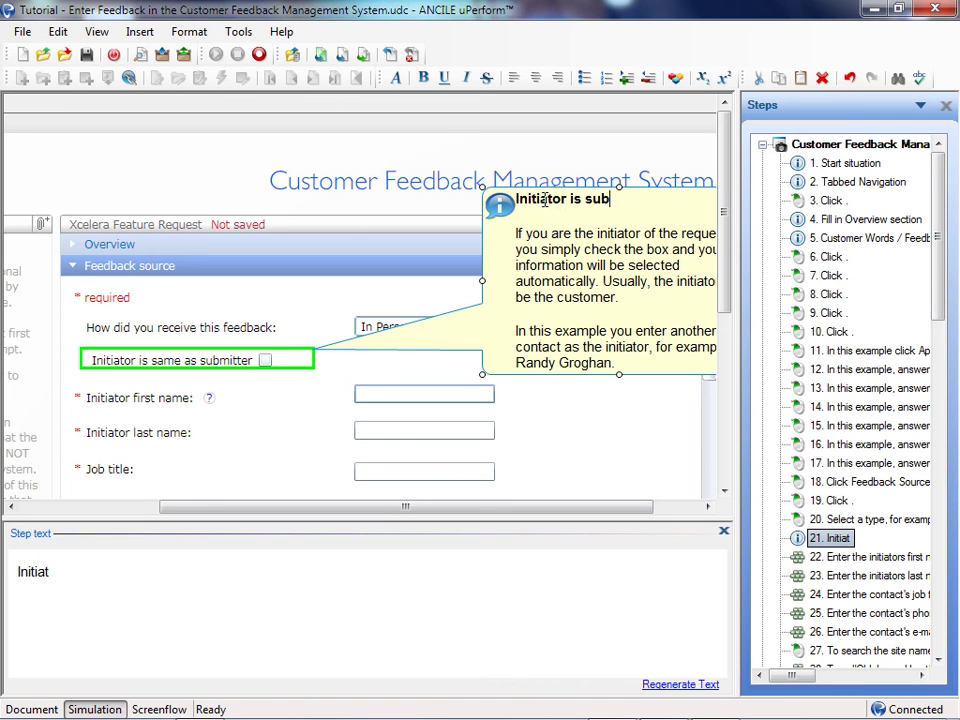
pyautogui.click(362, 177)
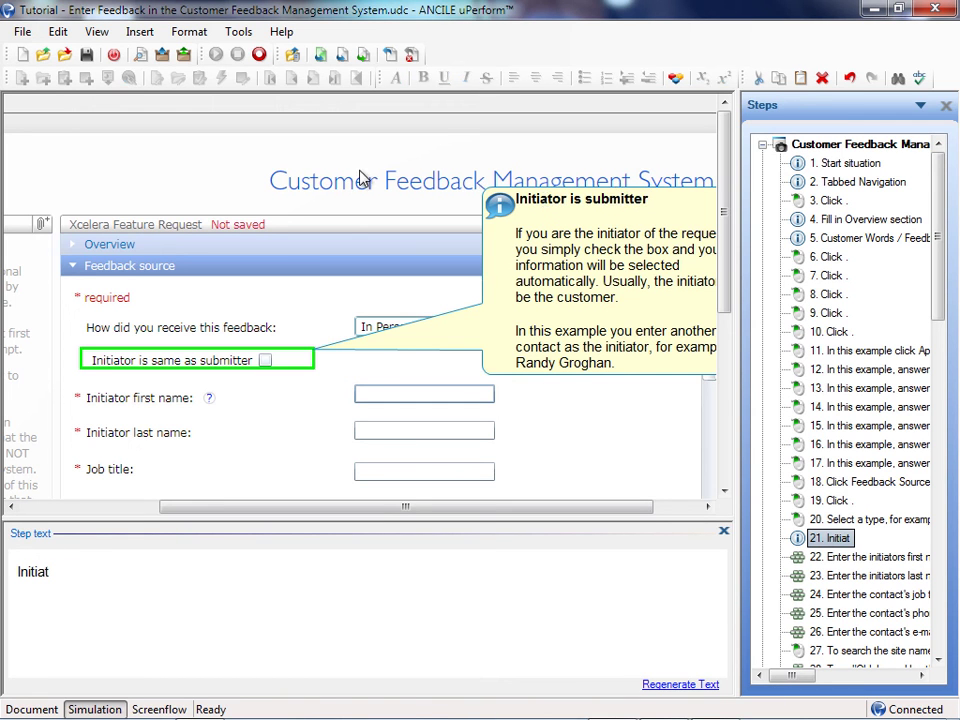
# - Replace the step text of step 21 with "Explanation"
pyautogui.doubleClick(28, 571)
pyautogui.write('Explanation')
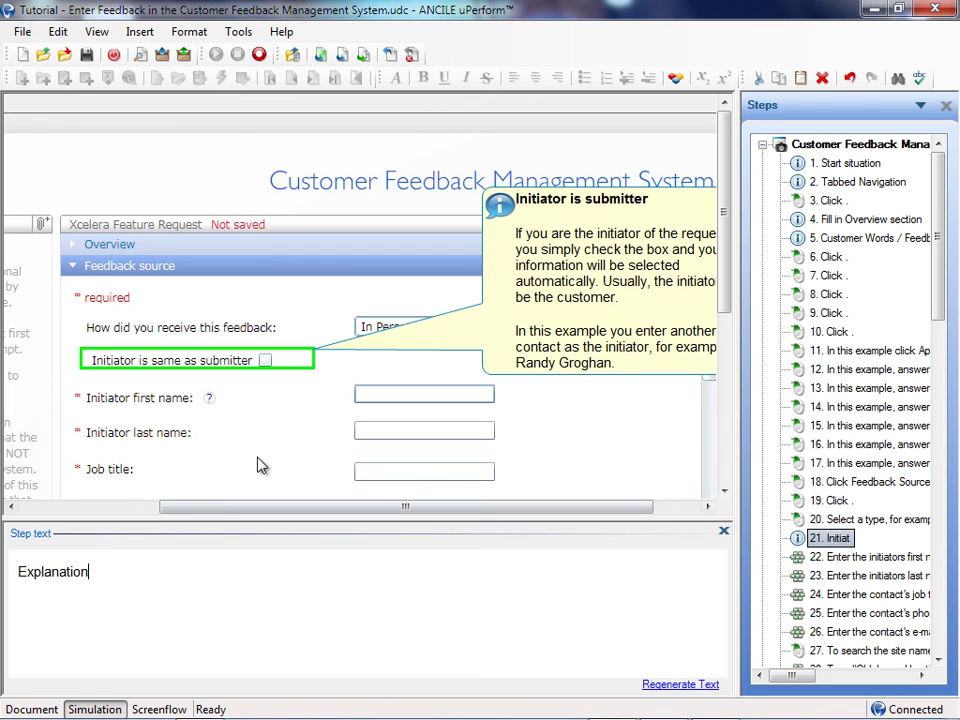
pyautogui.click(258, 461)
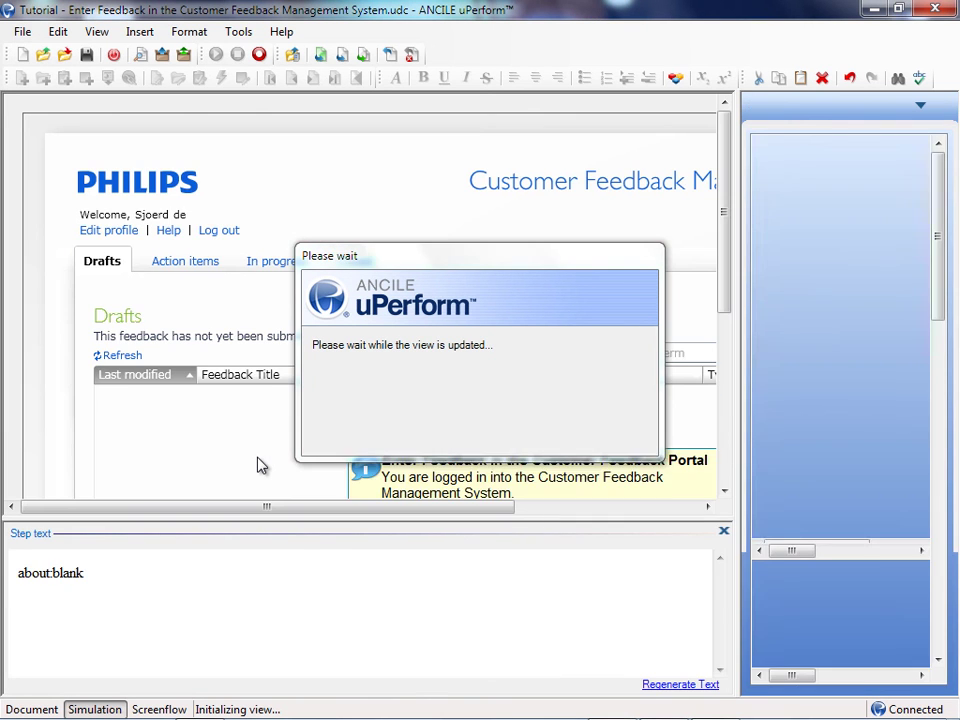
# - In the final End of simulation step, insert an End situation note and place it above the Philips logo
pyautogui.moveTo(940, 296); pyautogui.dragTo(938, 650)
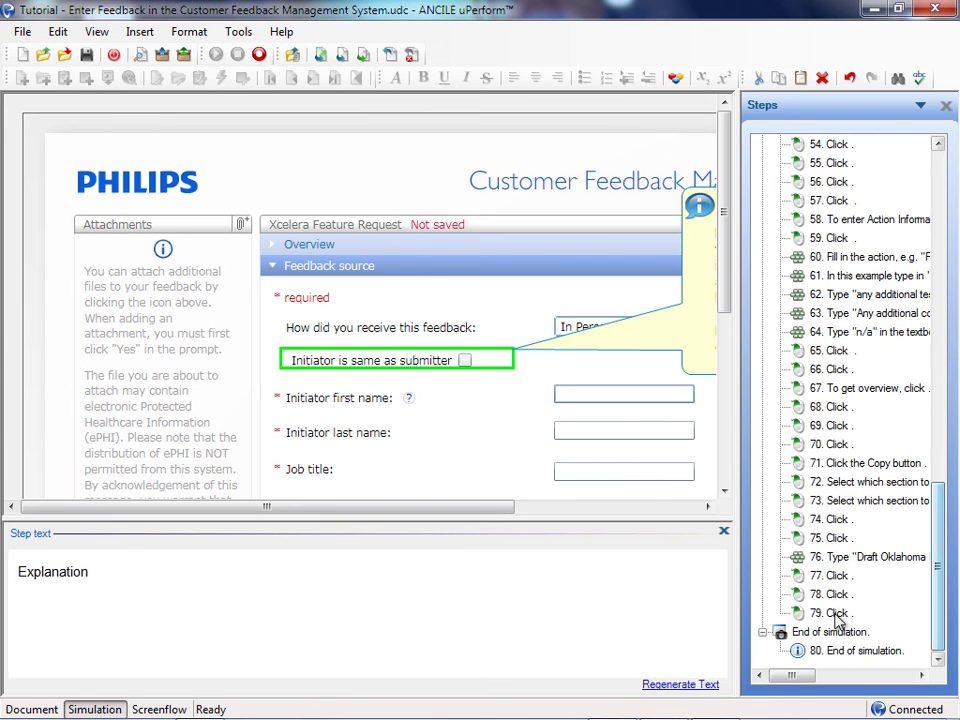
pyautogui.click(845, 651)
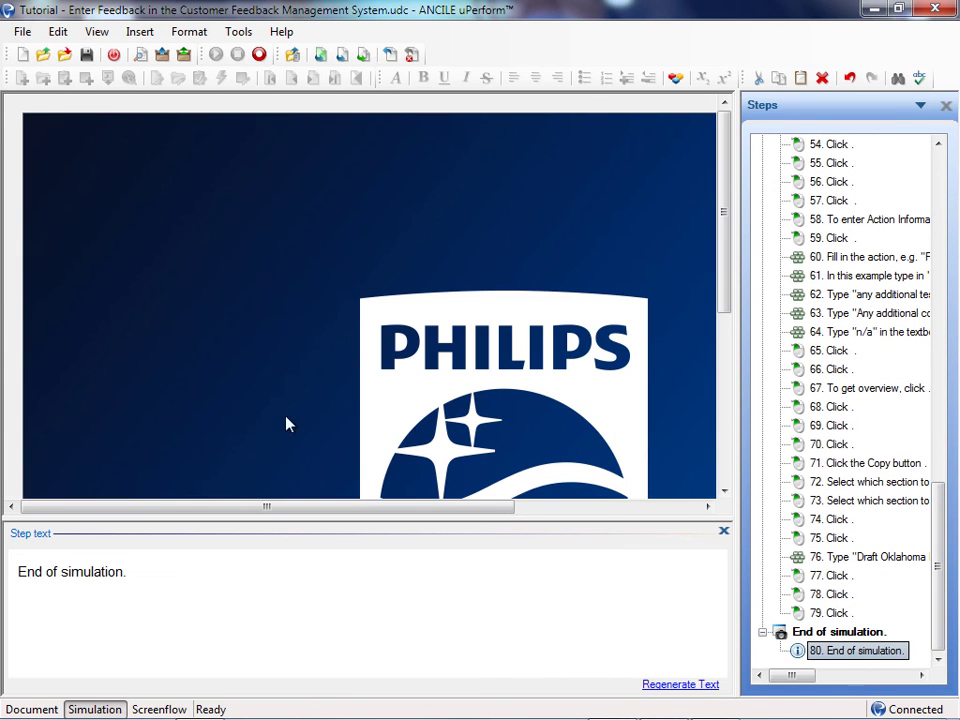
pyautogui.moveTo(724, 236)
pyautogui.mouseDown()
pyautogui.moveTo(730, 465)
pyautogui.moveTo(714, 242)
pyautogui.mouseUp()
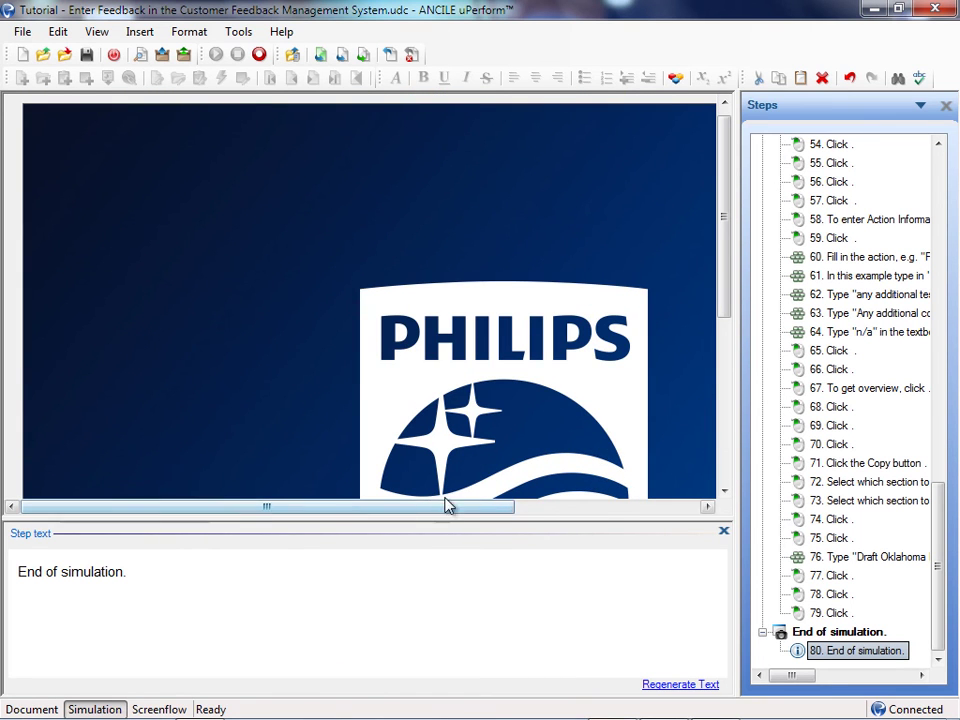
pyautogui.click(138, 32)
pyautogui.moveTo(148, 78)
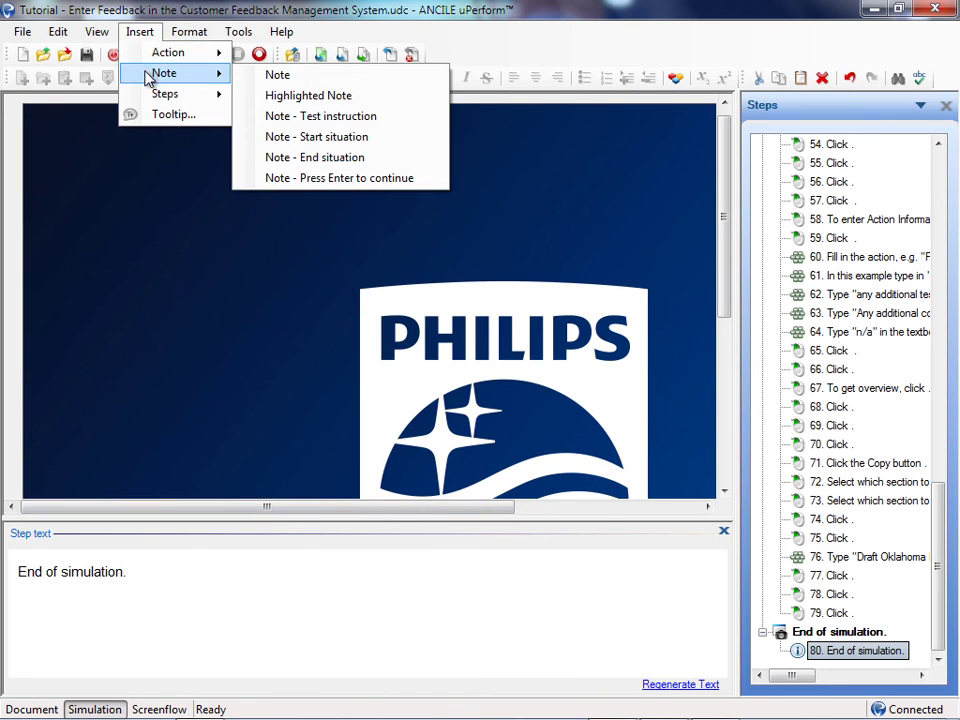
pyautogui.click(336, 166)
pyautogui.moveTo(230, 190); pyautogui.dragTo(427, 213)
# - Replace the placeholder under the note's End situation heading with "You are logged out"
pyautogui.doubleClick(385, 193)
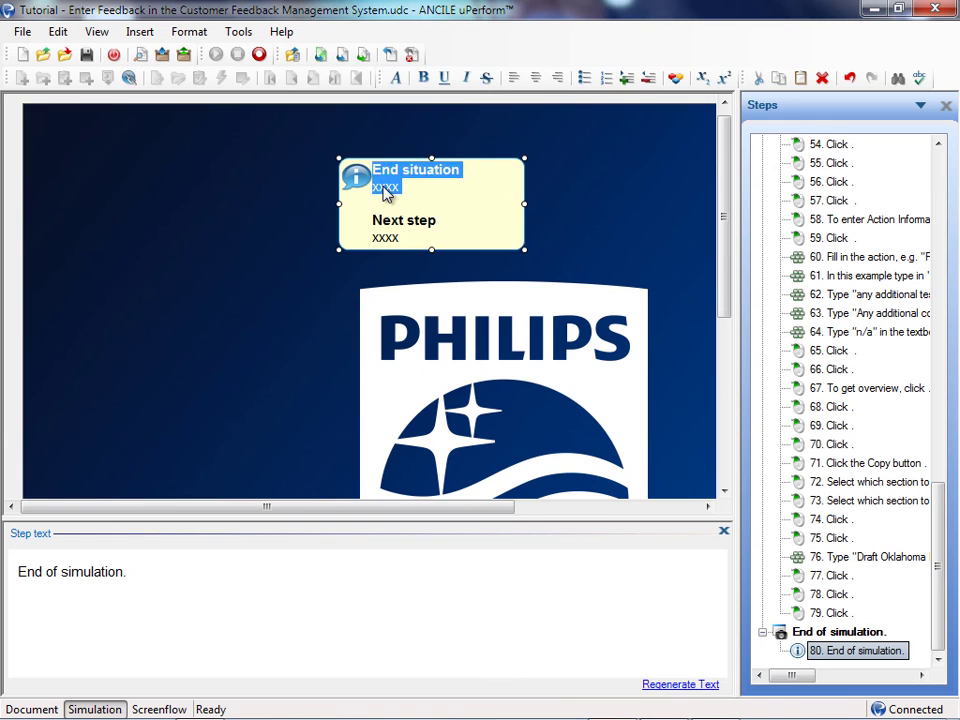
pyautogui.doubleClick(385, 187)
pyautogui.write('You are logged out')
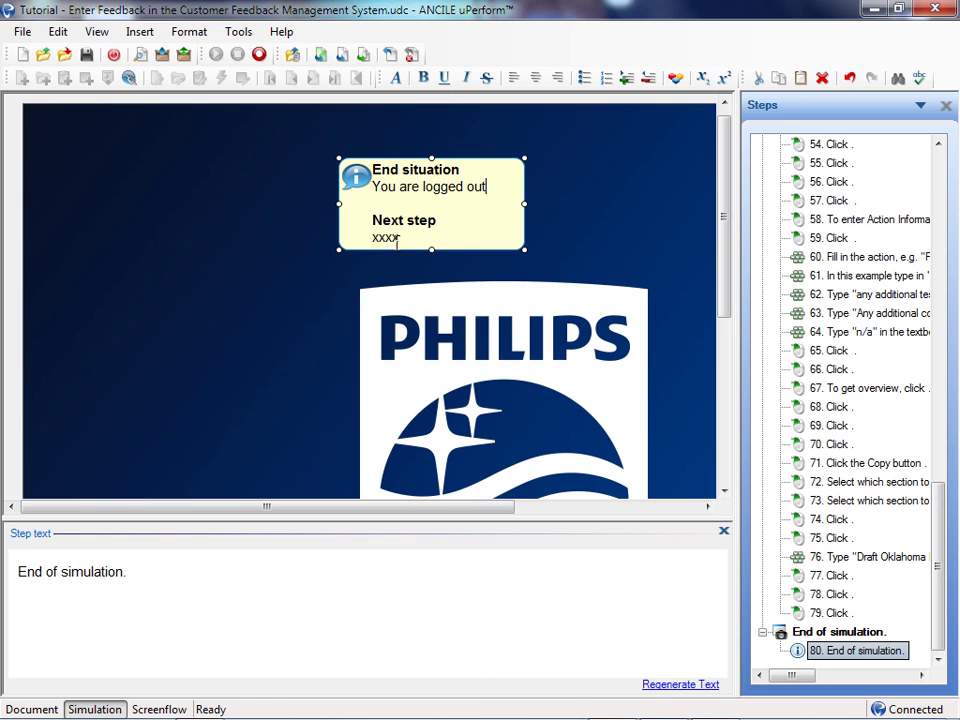
pyautogui.doubleClick(397, 239)
pyautogui.click(302, 301)
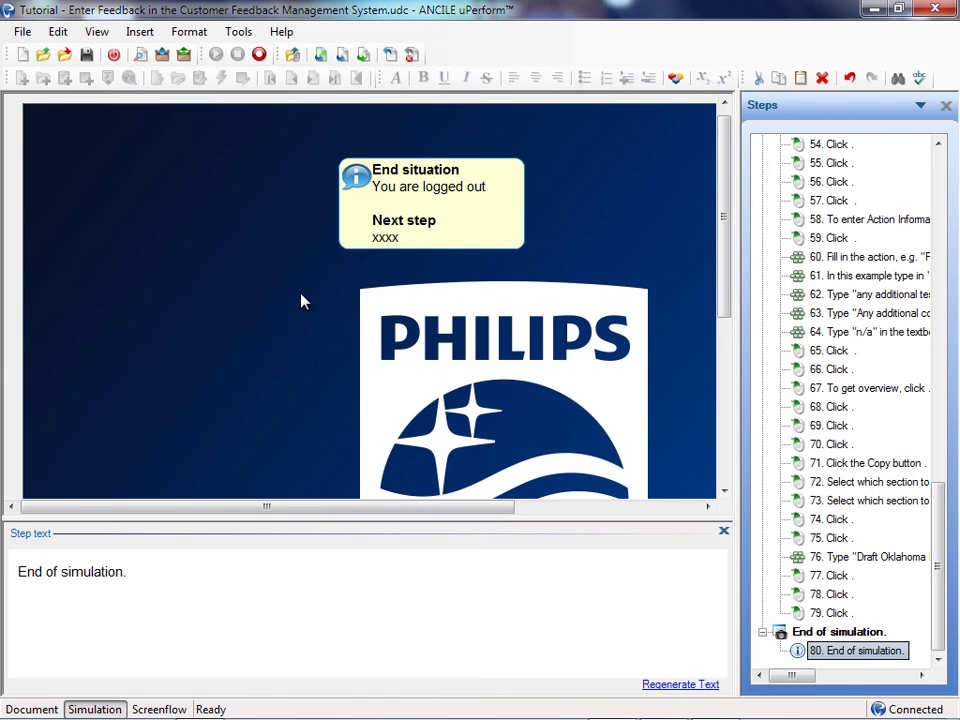